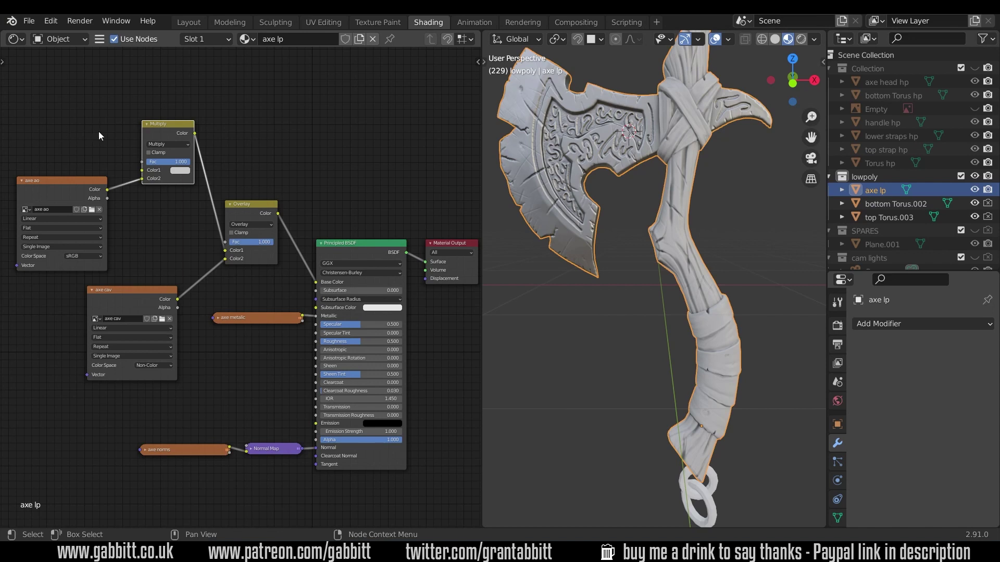
Step: Switch to the Texture Paint workspace and frame the axe ao, Multiply and Overlay nodes
click(388, 22)
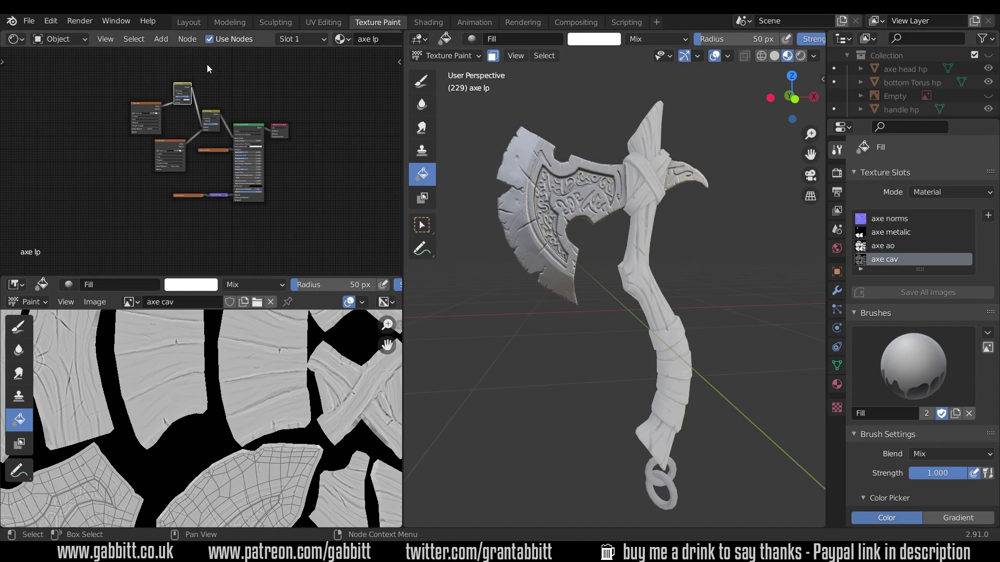
scroll(198, 166, up, 3)
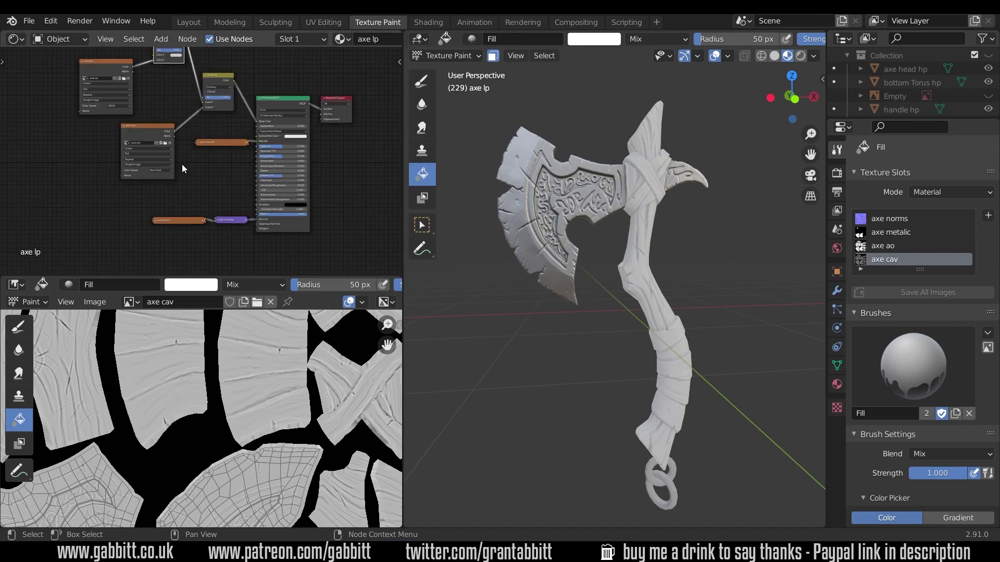
middle_drag(183, 158, 204, 196)
scroll(138, 156, up, 2)
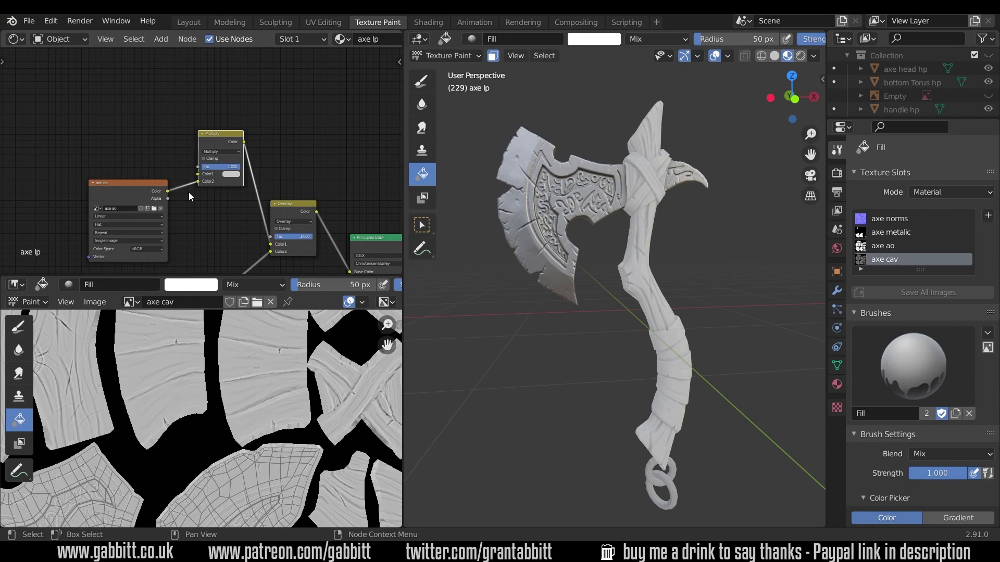
Step: Create a 2048 × 2048 image named 'axe painted colour' with alpha turned off
click(242, 301)
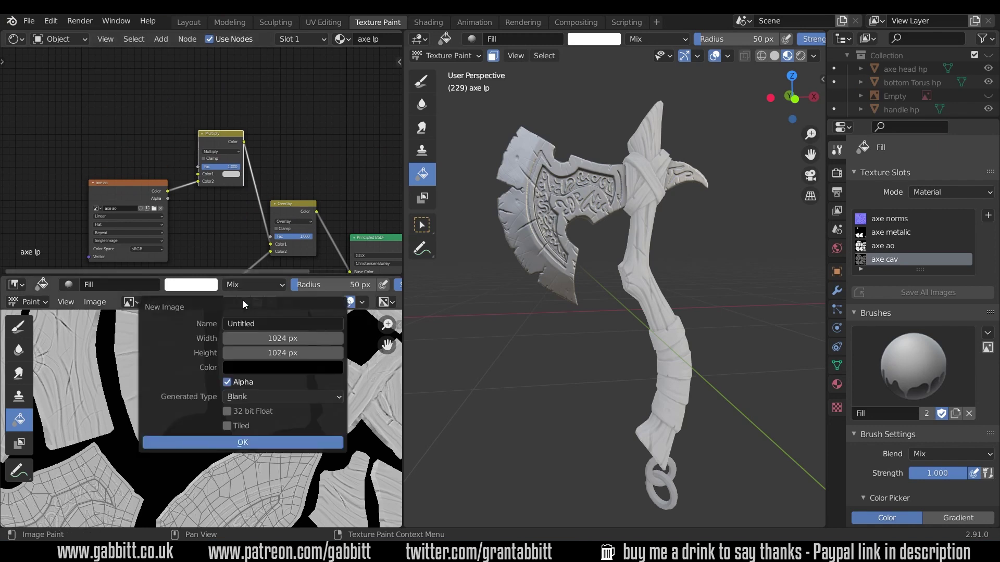
click(276, 324)
text(axe painted colour)
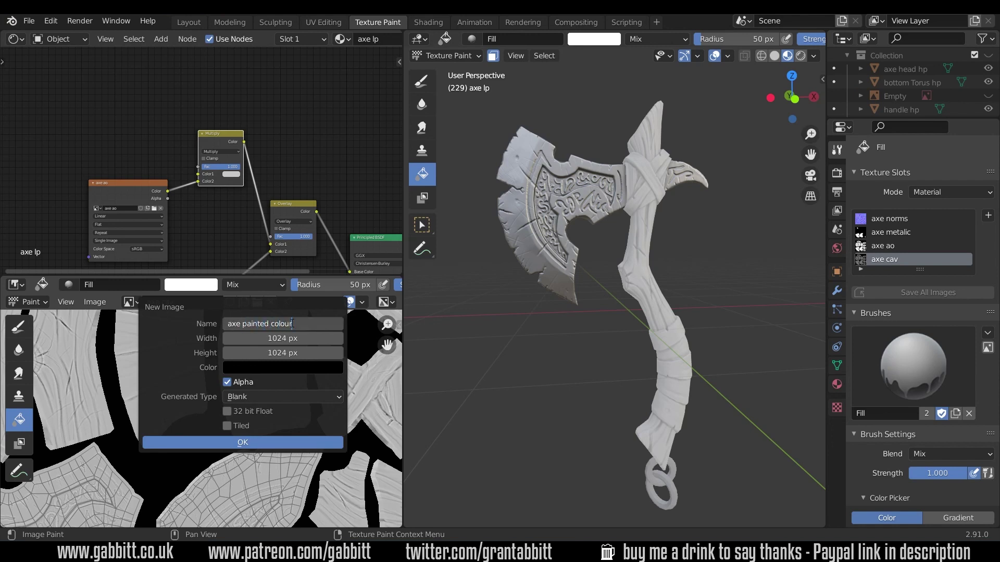
click(285, 340)
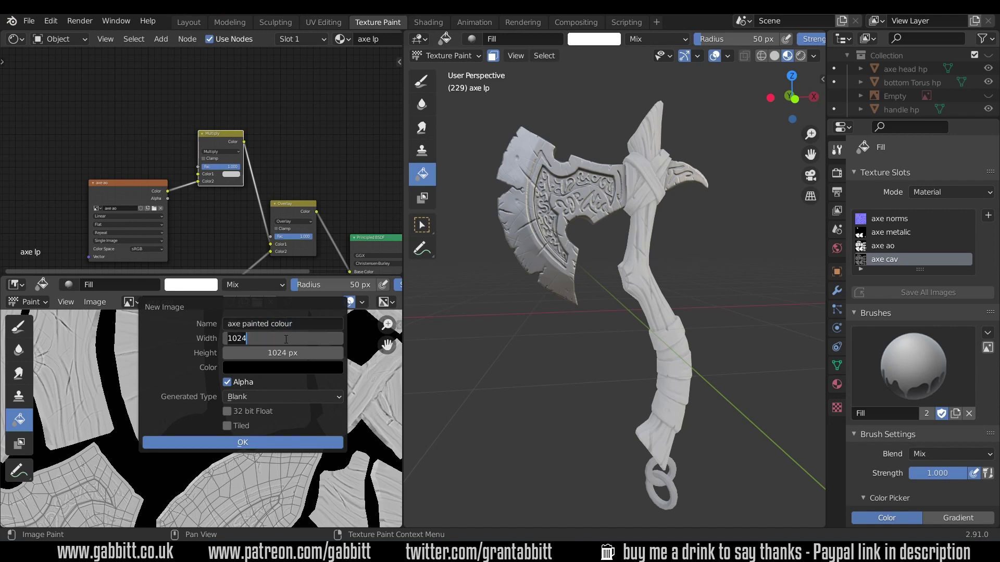
text(2048)
key(Tab)
text(2048)
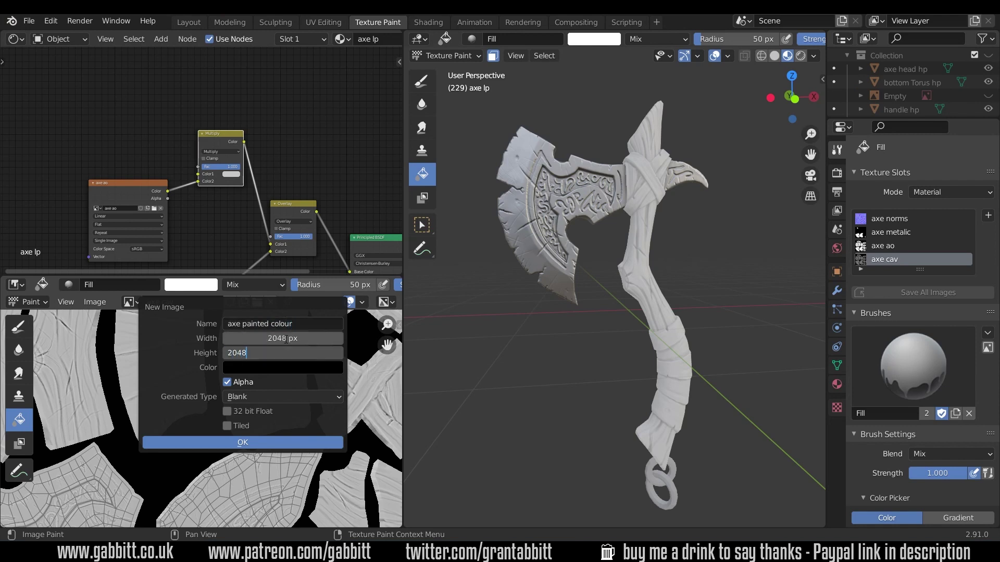
click(226, 382)
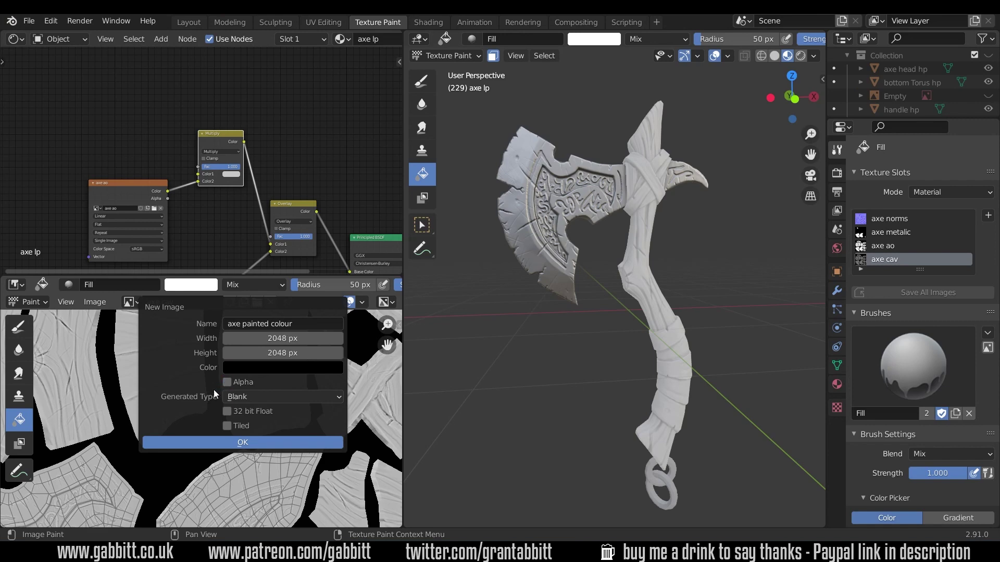
click(251, 443)
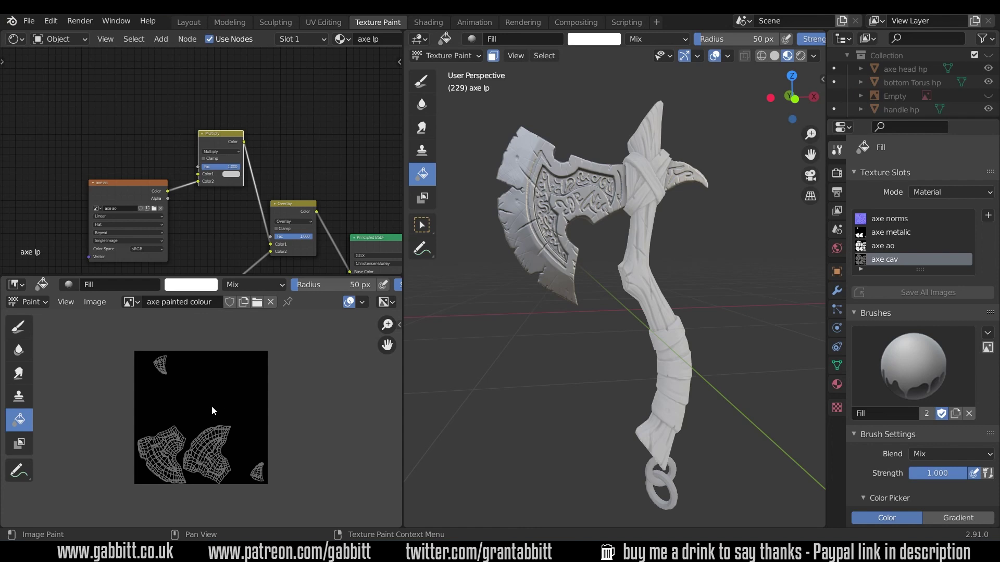
Step: Fill the image with dark reddish-brown (H 0.056, S 0.639, V 0.236) using the Fill tool
scroll(211, 405, up, 2)
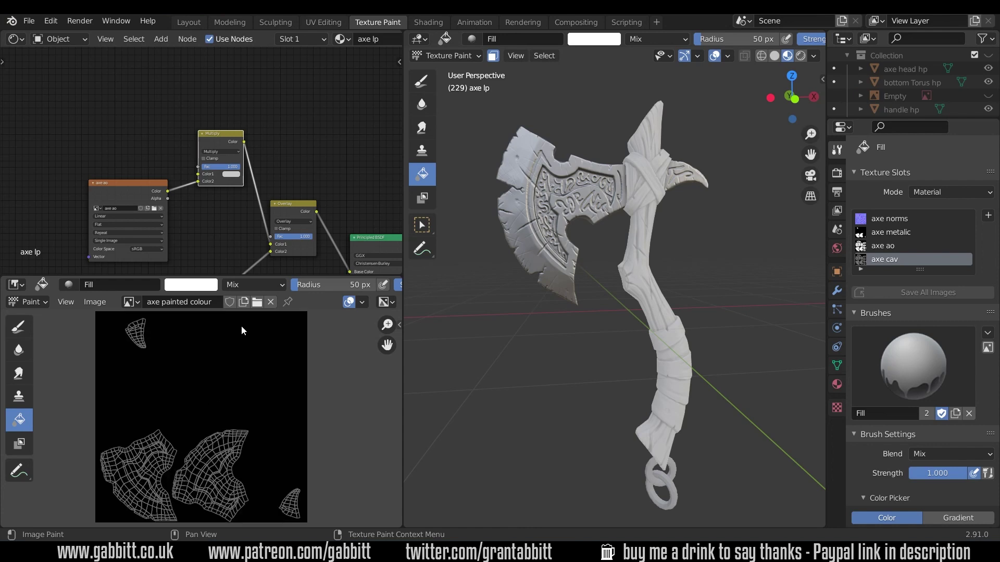
click(244, 302)
click(191, 285)
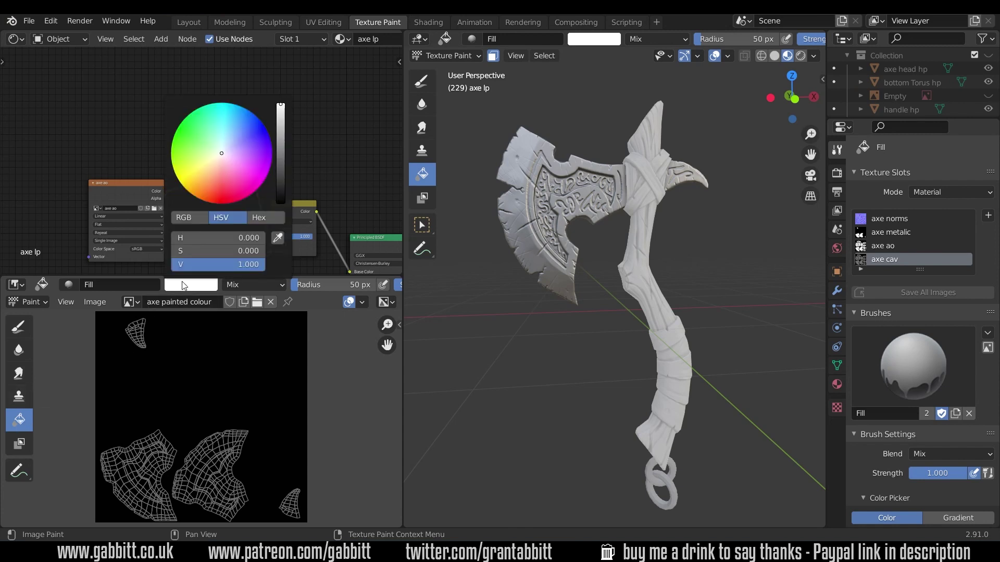
click(280, 153)
drag(201, 185, 210, 183)
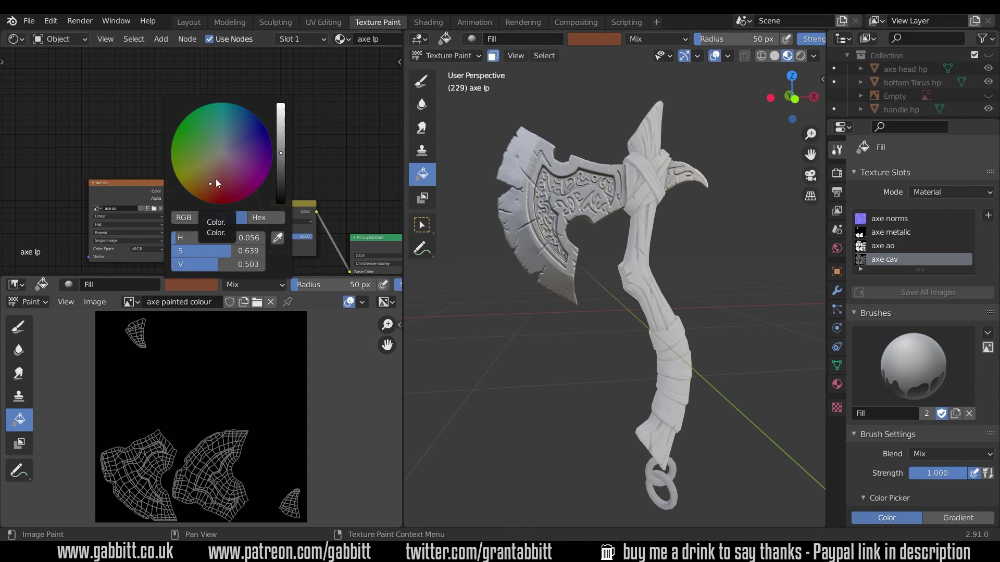
click(281, 179)
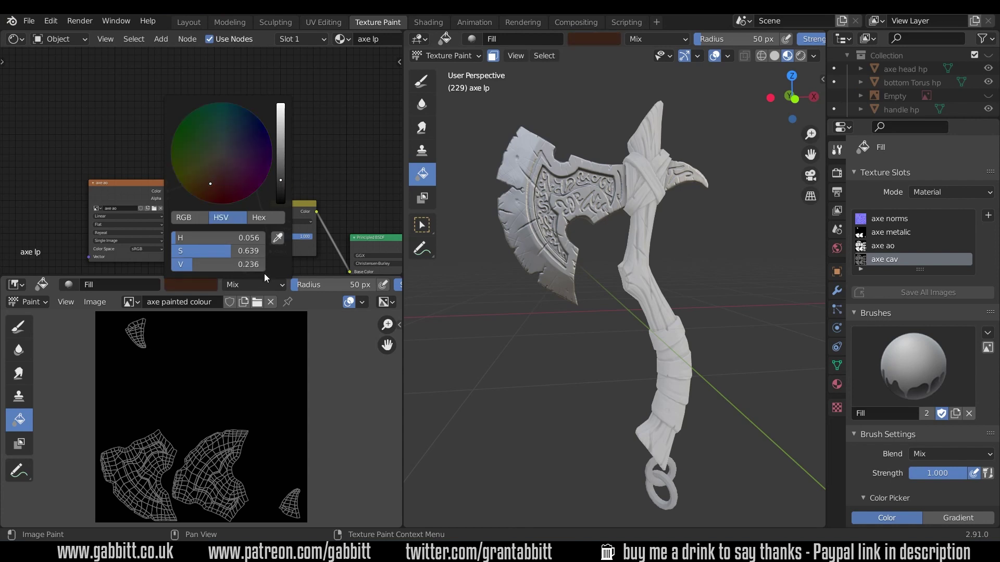
click(198, 385)
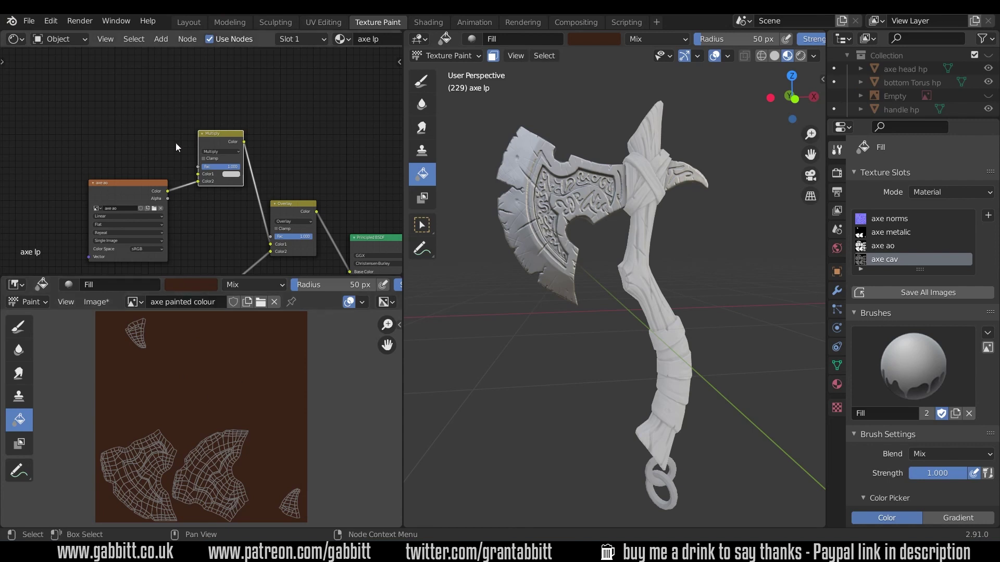
Step: Duplicate the axe ao node, assign it axe painted colour, and wire it into Multiply
click(126, 183)
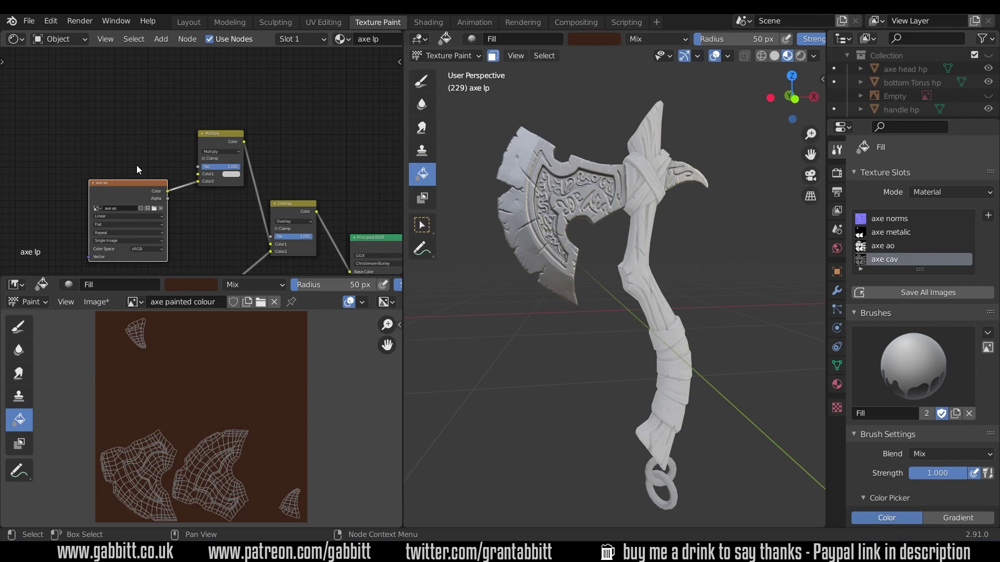
key(shift+d)
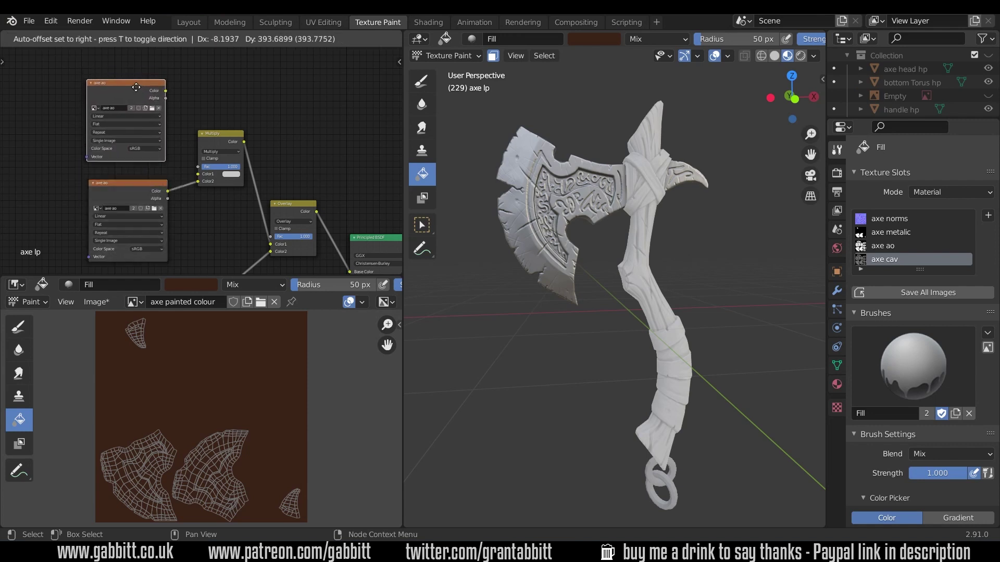
click(100, 111)
click(99, 108)
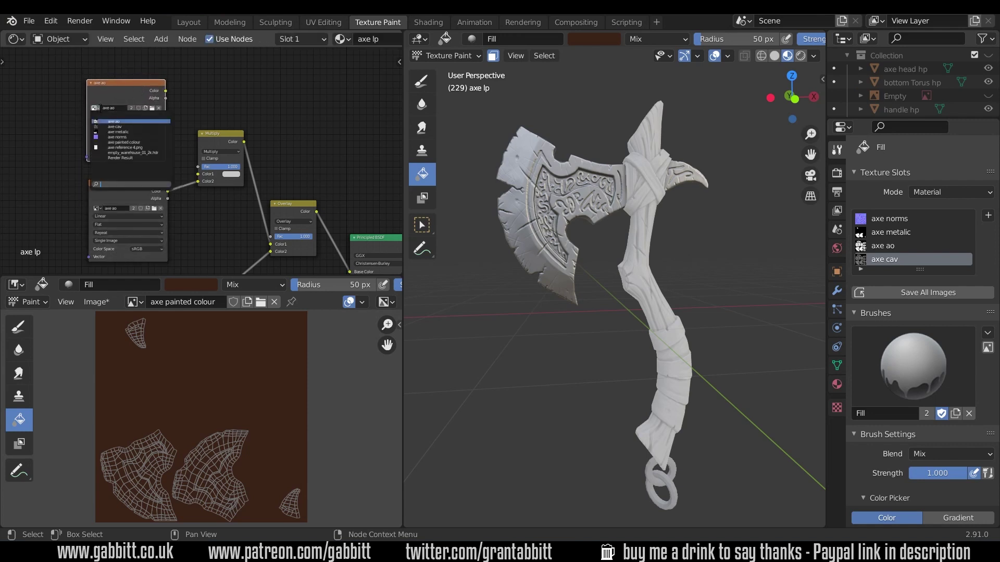
click(136, 142)
scroll(140, 125, up, 2)
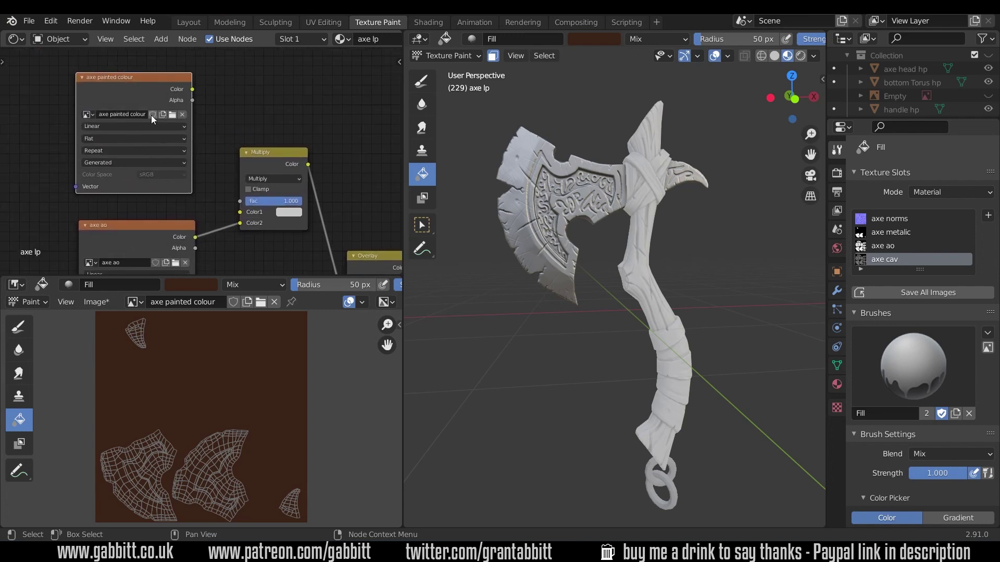
mouse_move(196, 89)
mouse_down()
mouse_move(171, 101)
mouse_move(220, 206)
mouse_move(239, 212)
mouse_up()
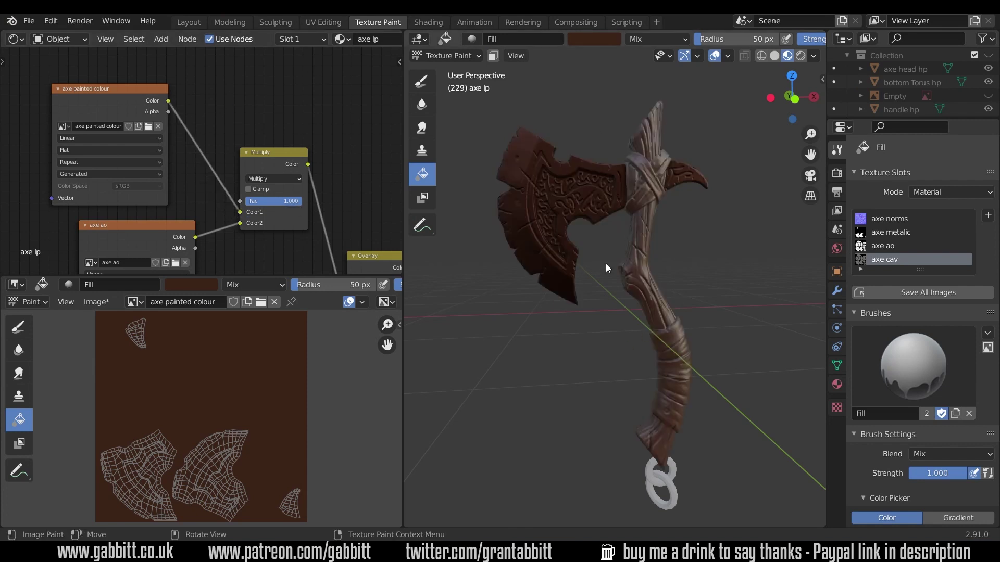
Step: Raise the Principled BSDF roughness to 1.000 and reposition the painted colour node
mouse_move(660, 269)
middle_down()
mouse_move(652, 264)
mouse_move(724, 264)
mouse_move(672, 237)
middle_up()
middle_drag(345, 237, 200, 91)
mouse_move(355, 215)
middle_down()
mouse_move(269, 143)
mouse_move(264, 98)
middle_up()
drag(280, 167, 333, 168)
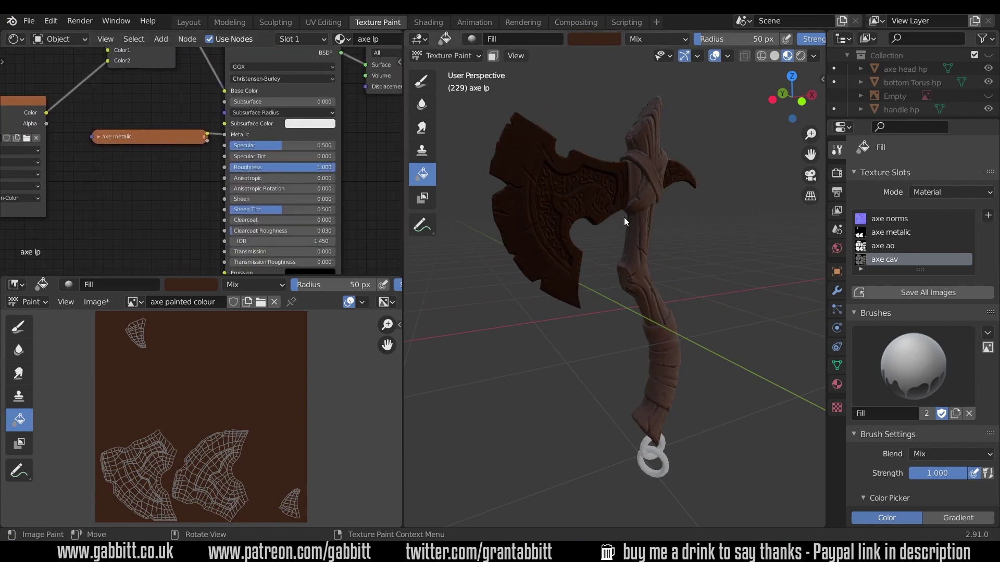
middle_drag(645, 236, 654, 220)
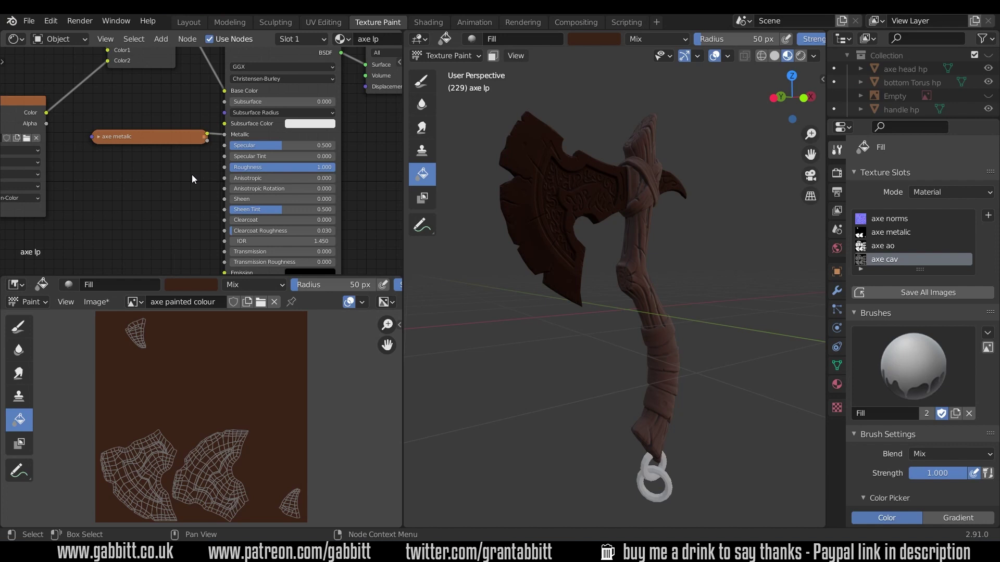
scroll(191, 174, down, 2)
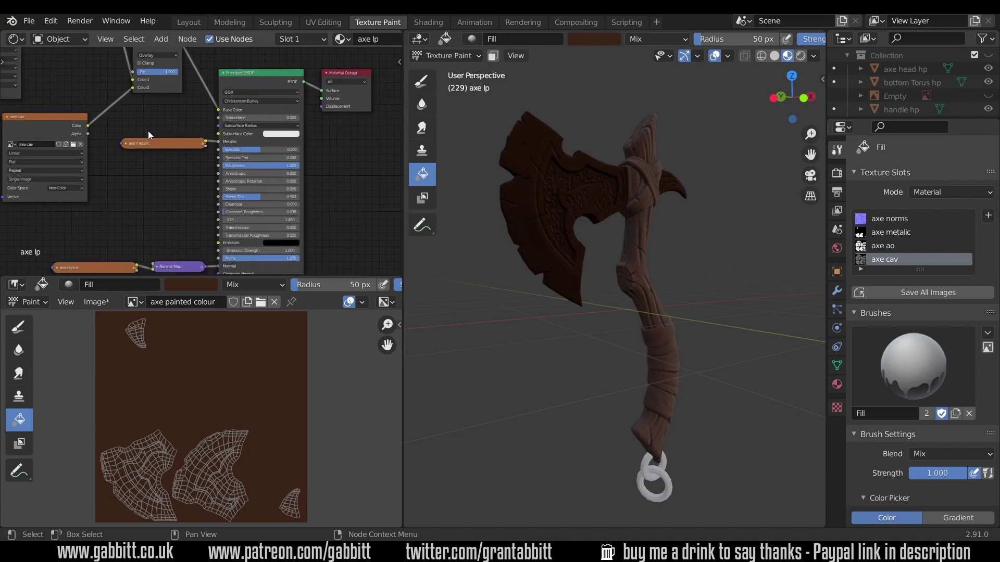
mouse_move(58, 44)
middle_down()
mouse_move(178, 156)
mouse_move(229, 229)
middle_up()
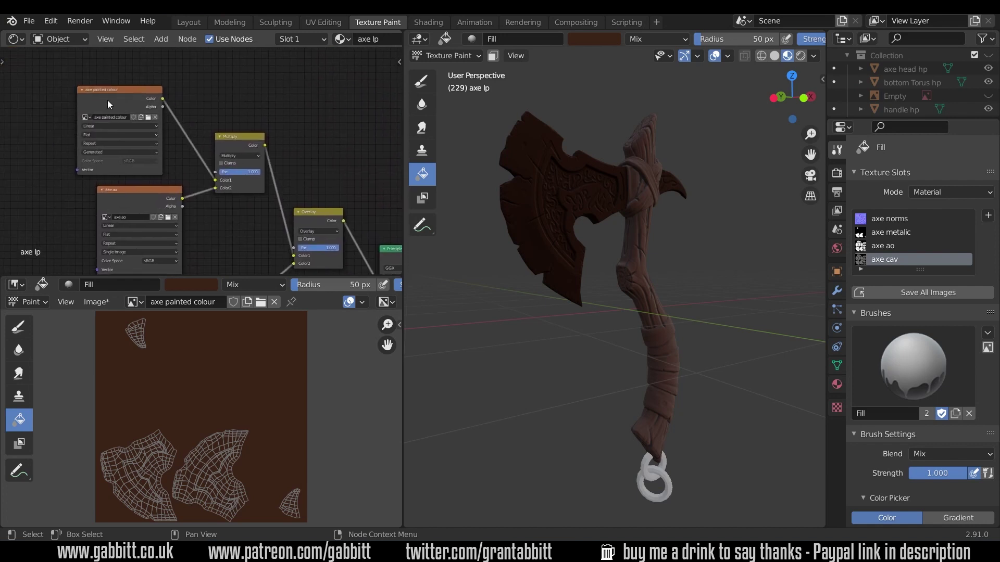
mouse_move(109, 97)
mouse_down()
mouse_move(127, 81)
mouse_move(145, 102)
mouse_up()
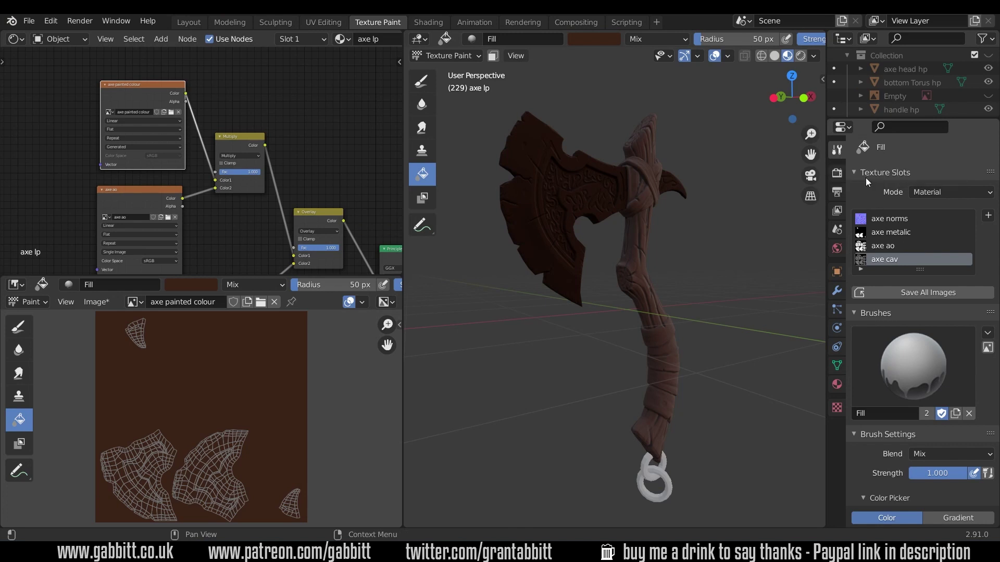
Step: Make axe painted colour the active texture slot and zoom out to show the full node tree
scroll(905, 253, down, 1)
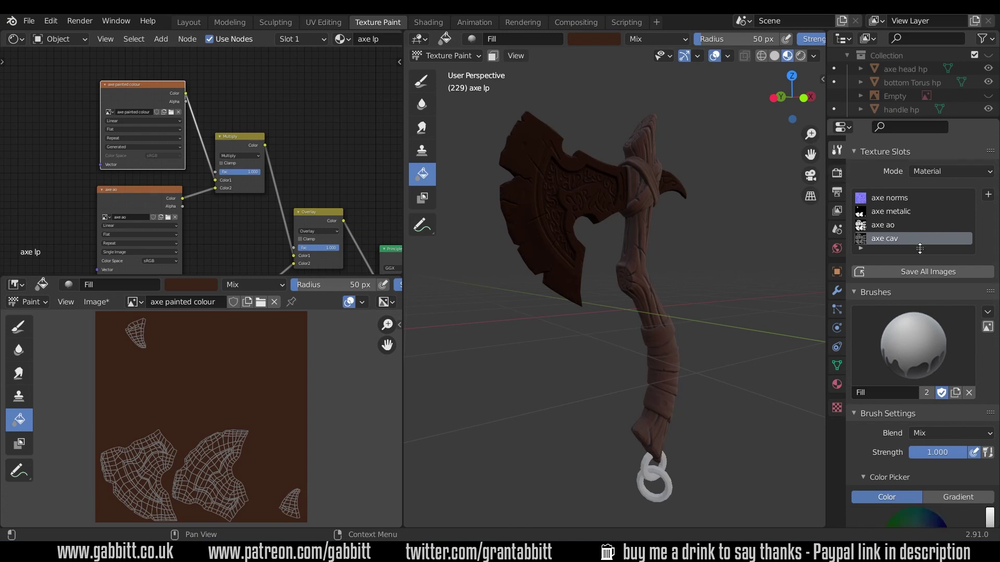
shift+scroll(895, 254, down, 2)
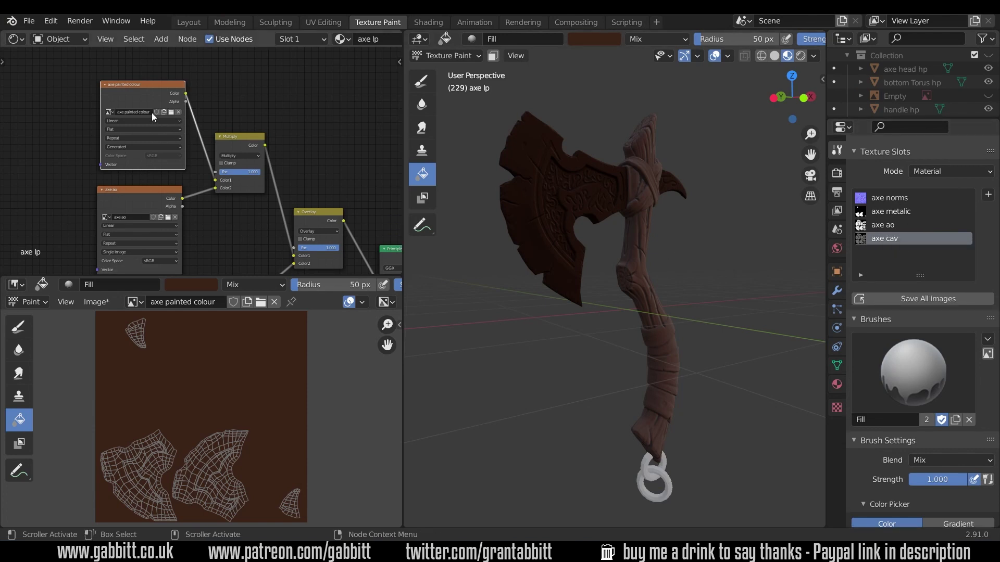
click(188, 22)
click(365, 22)
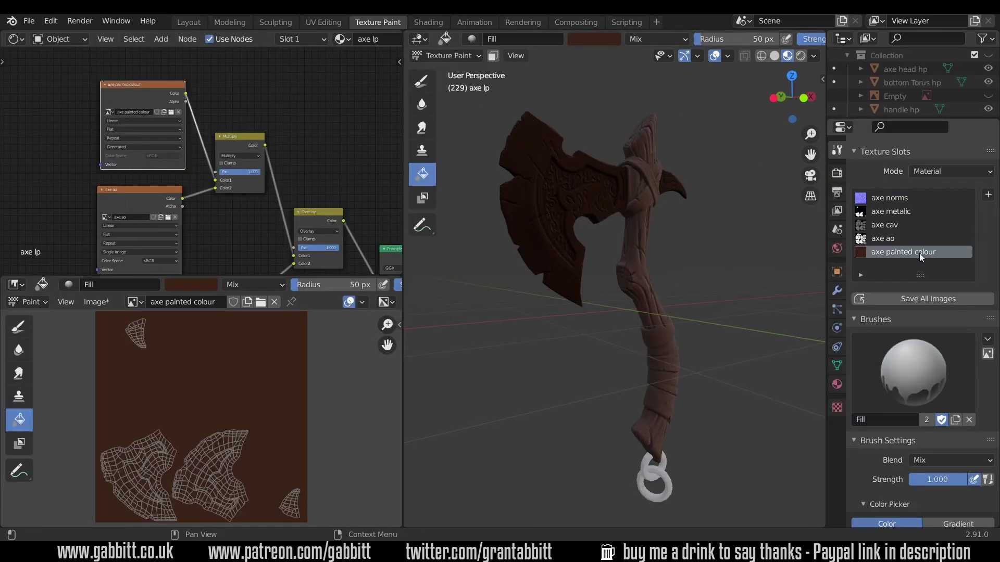
click(988, 196)
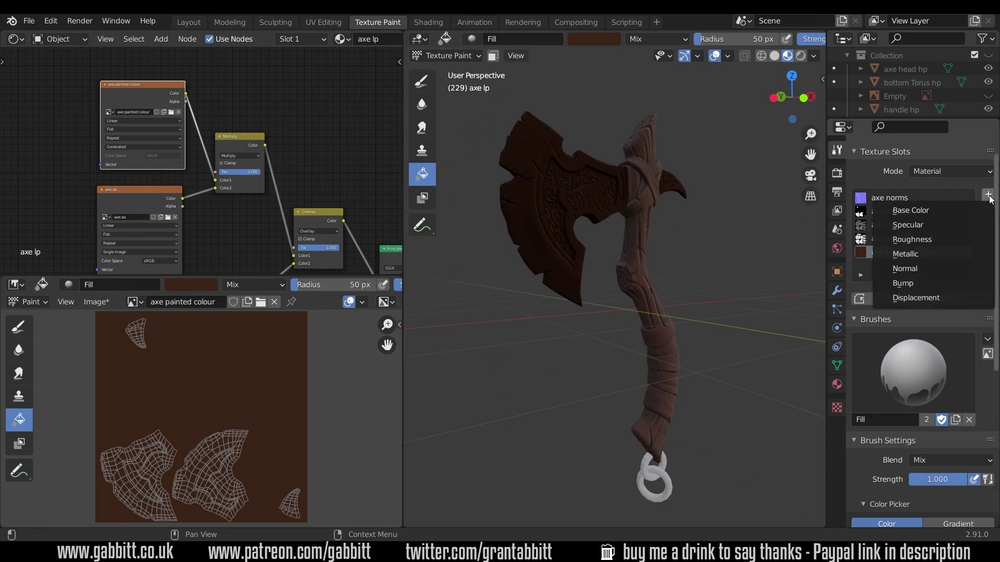
key(Escape)
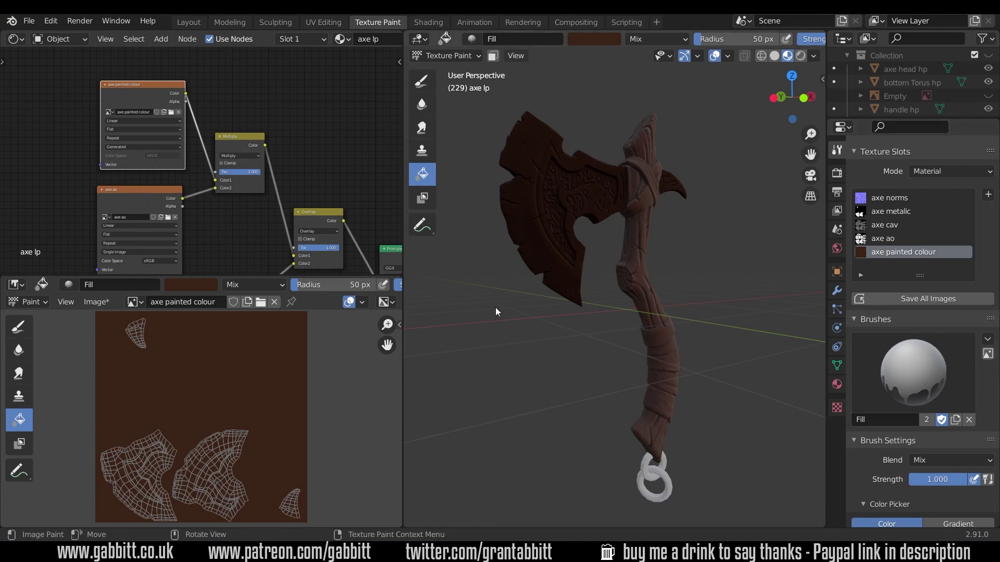
click(246, 302)
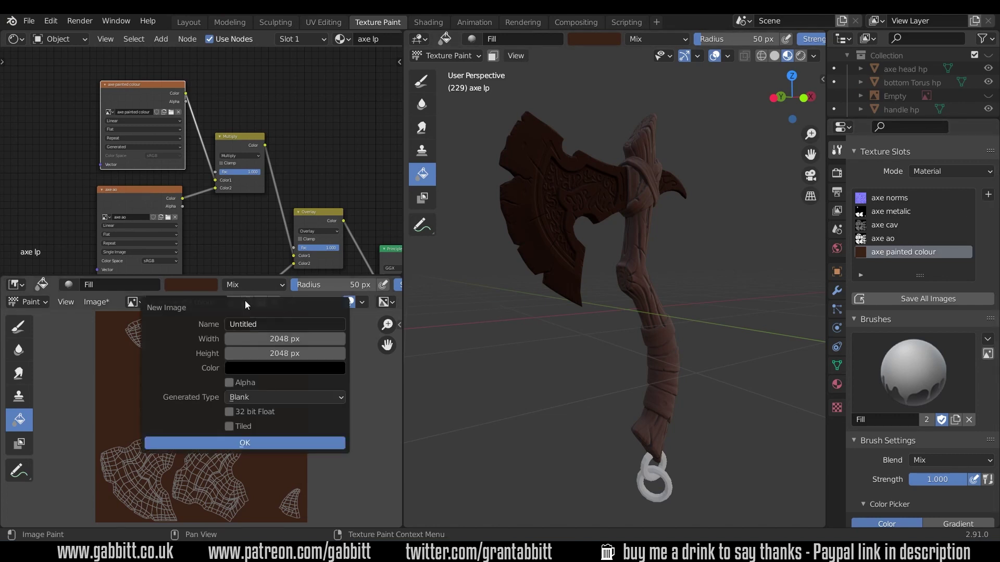
click(987, 194)
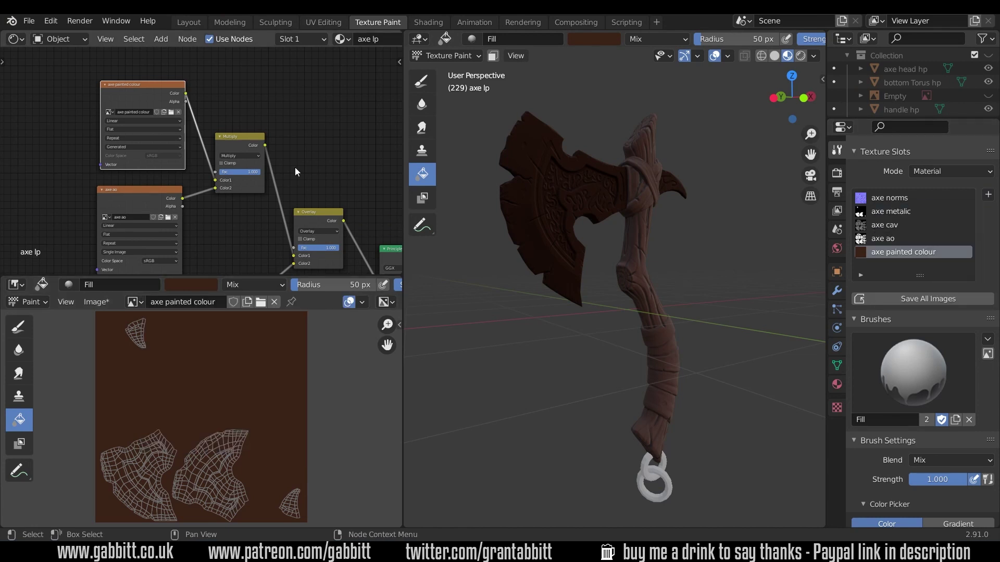
scroll(295, 168, down, 4)
middle_drag(295, 167, 230, 127)
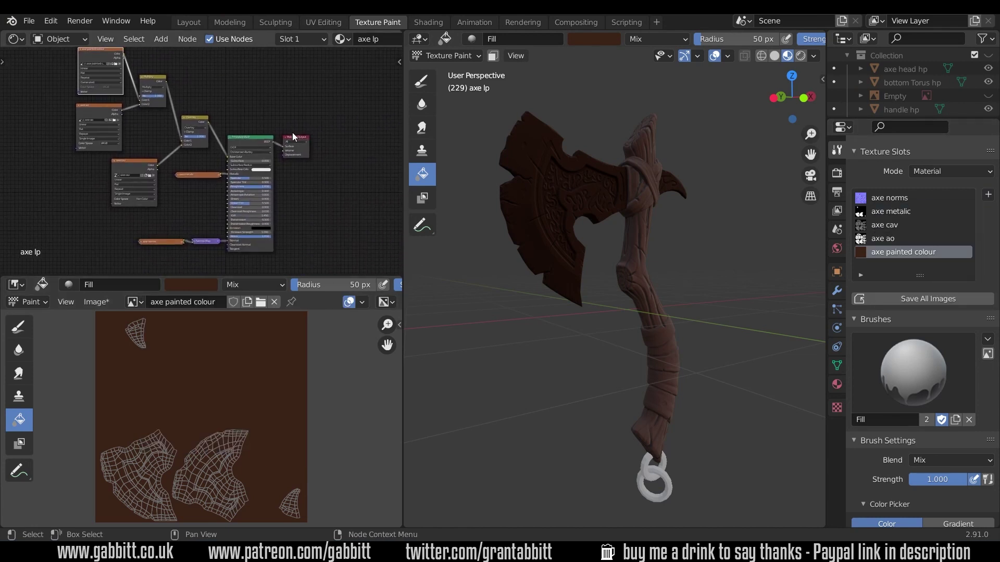
middle_drag(283, 108, 304, 127)
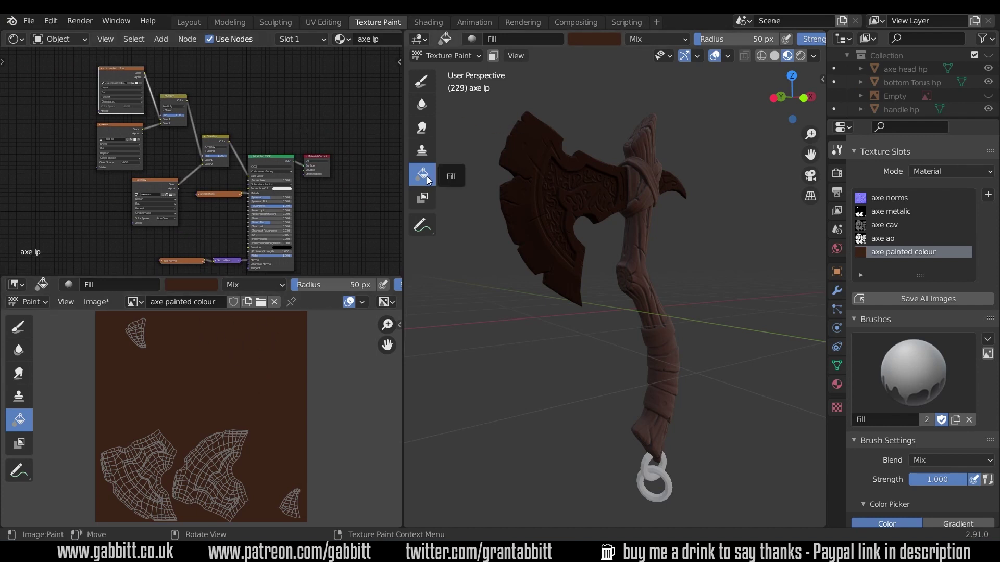
Step: Switch to the Draw brush and undo a white test stroke on the blade
click(425, 86)
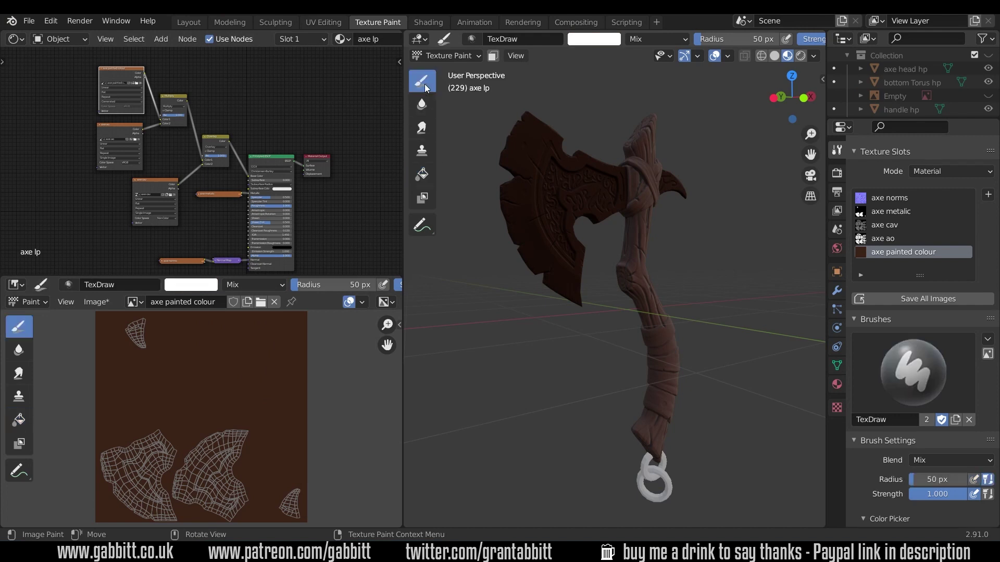
mouse_move(574, 155)
mouse_down()
mouse_move(565, 134)
mouse_move(570, 167)
mouse_move(552, 229)
mouse_up()
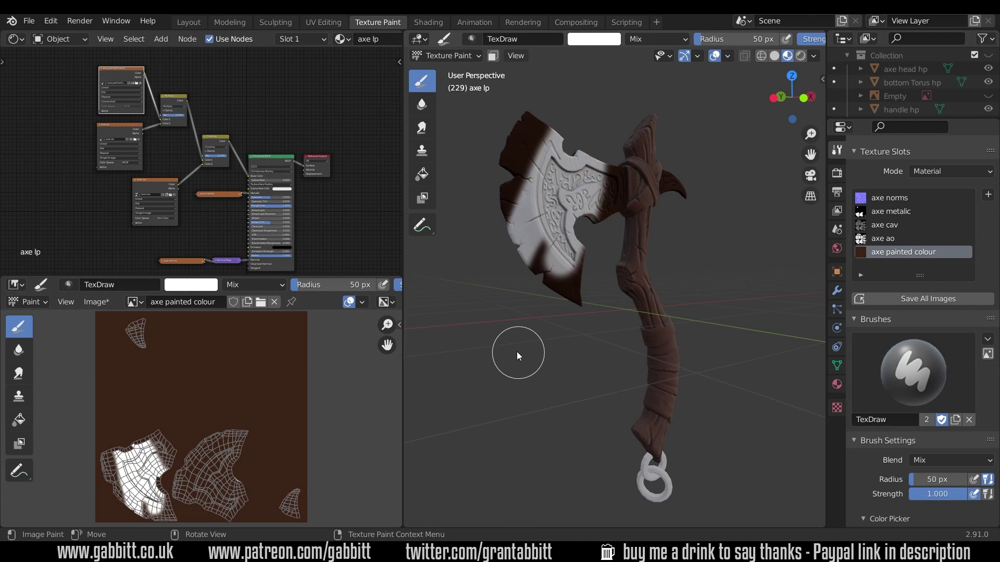
key(ctrl+z)
key(ctrl+z)
key(ctrl+z)
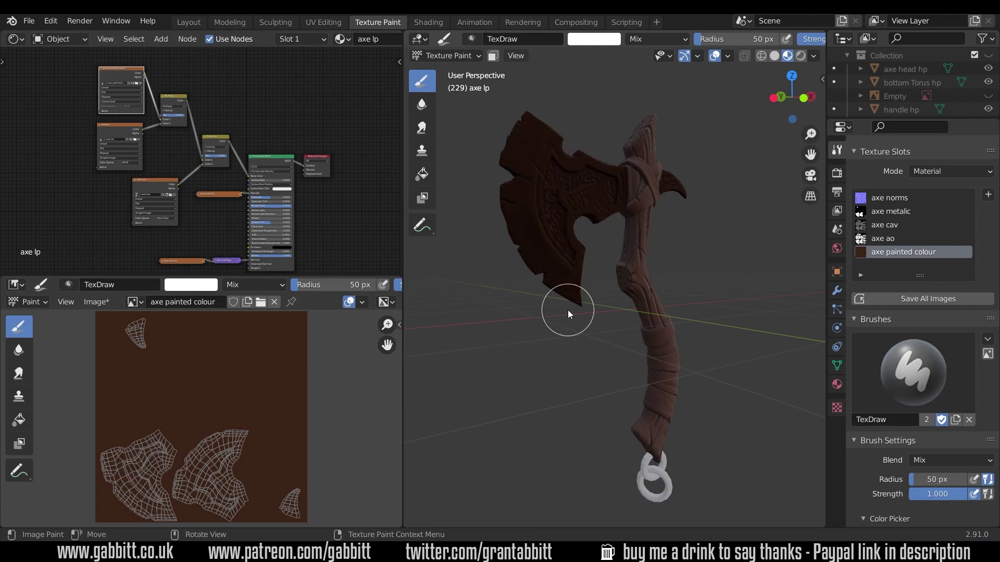
middle_drag(676, 318, 676, 294)
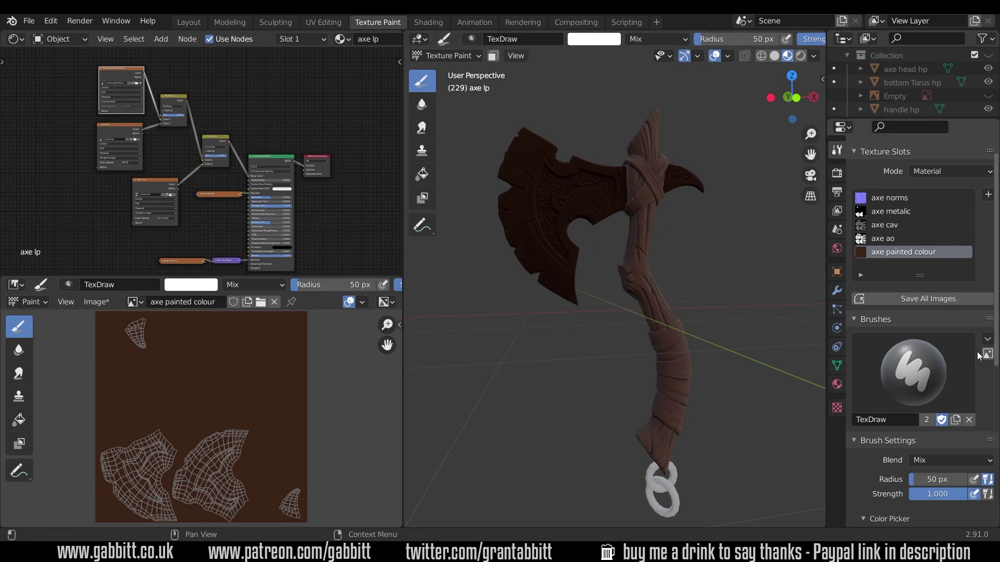
Step: Set the draw brush to 9 px radius and 0.525 strength, undoing the trial strokes
scroll(971, 355, down, 4)
scroll(967, 358, down, 6)
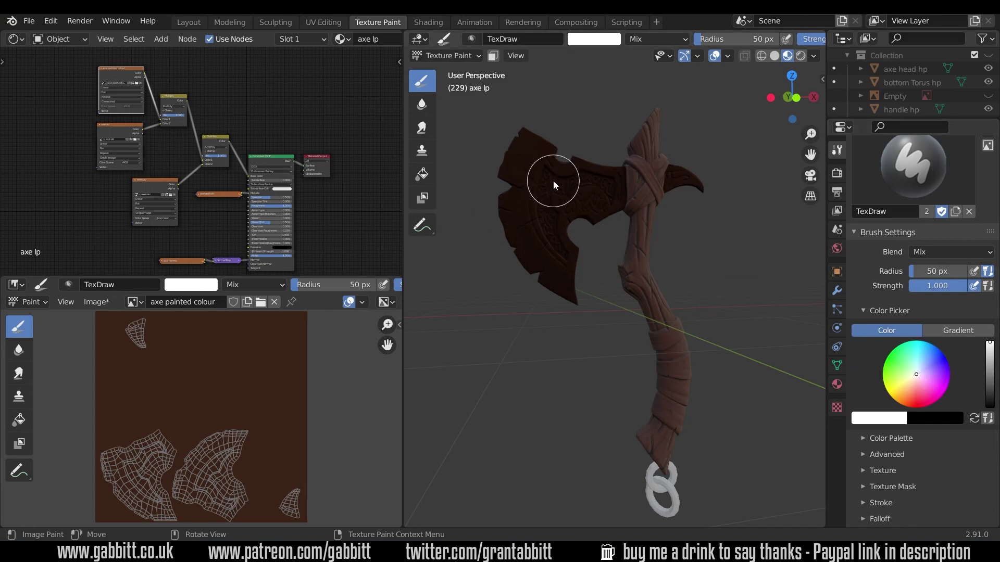
key(f)
click(537, 182)
mouse_move(527, 162)
mouse_down()
mouse_move(516, 206)
mouse_move(554, 193)
mouse_move(567, 201)
mouse_up()
key(f)
click(556, 201)
key(shift+f)
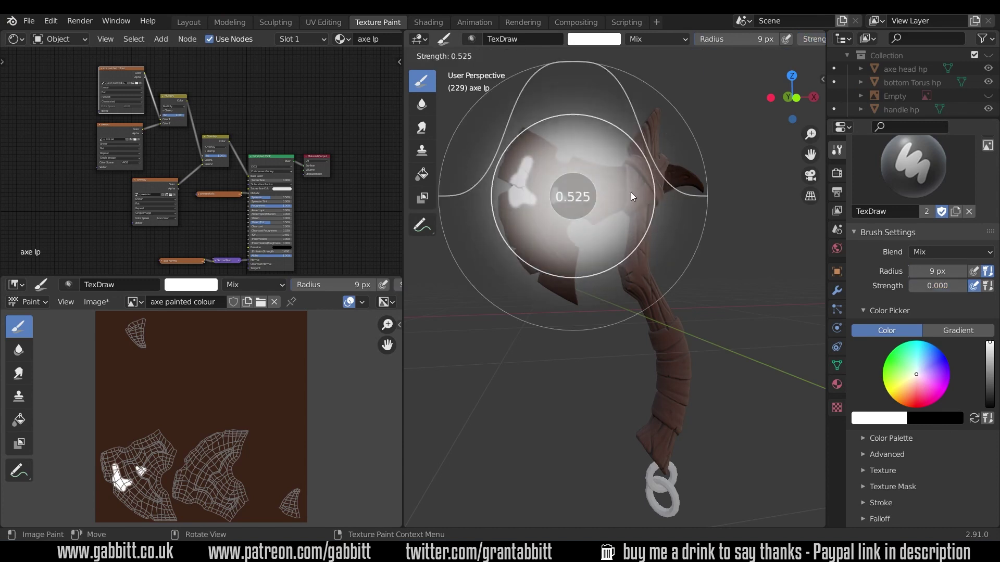
click(630, 192)
drag(556, 197, 543, 231)
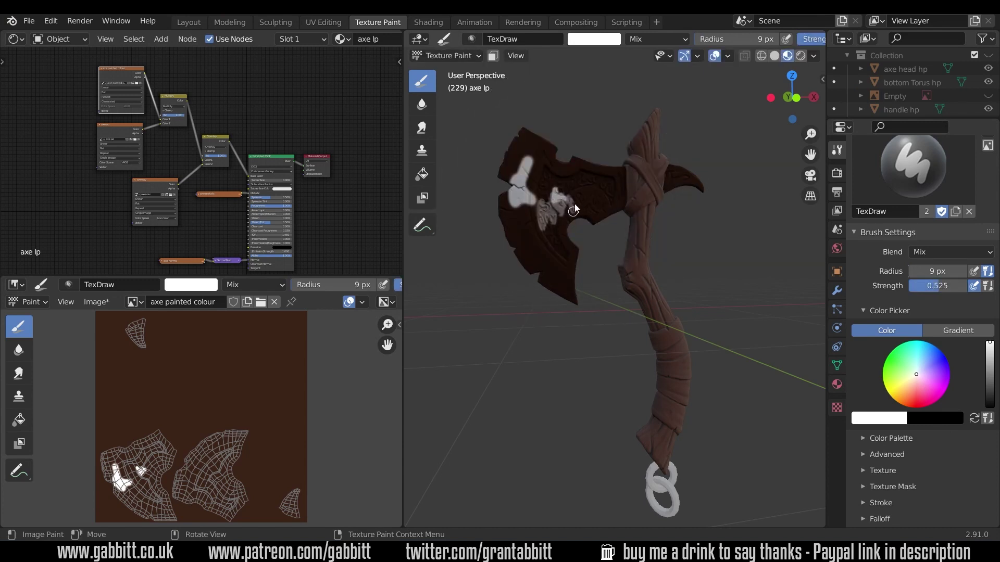
drag(577, 197, 569, 236)
key(ctrl+z)
key(ctrl+z)
key(ctrl+z)
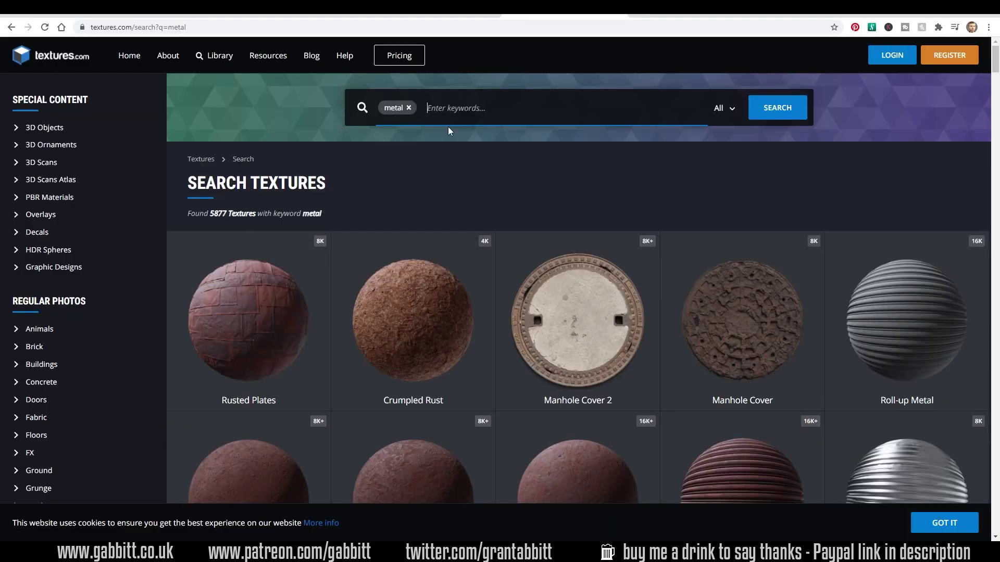
scroll(657, 229, down, 20)
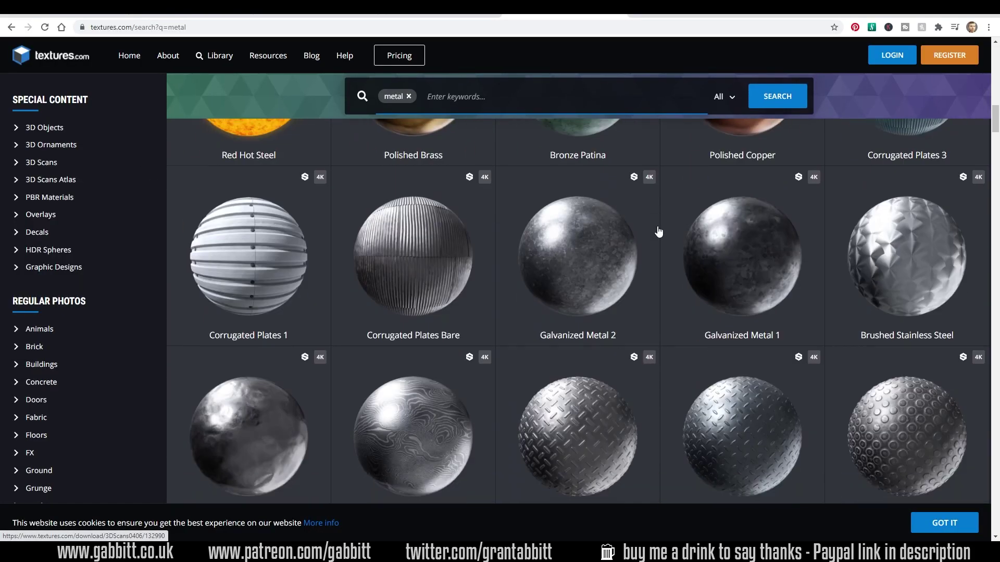
scroll(578, 226, down, 9)
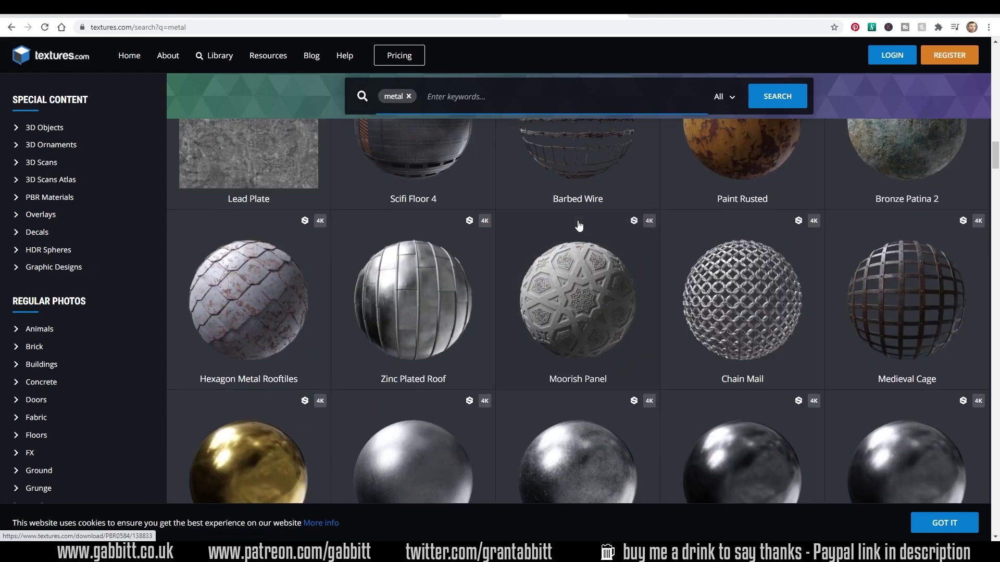
scroll(579, 225, up, 3)
scroll(578, 229, down, 15)
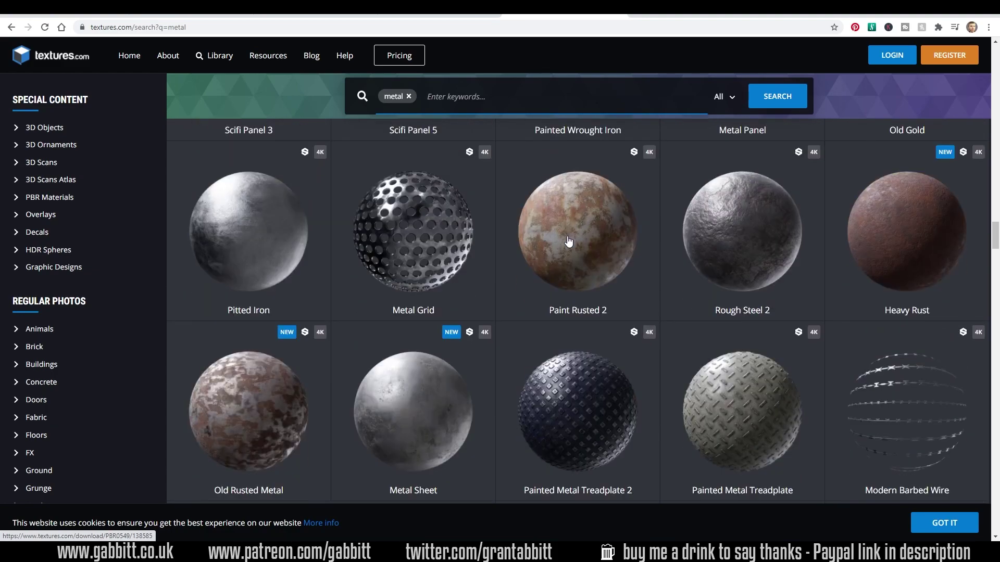
scroll(569, 241, down, 12)
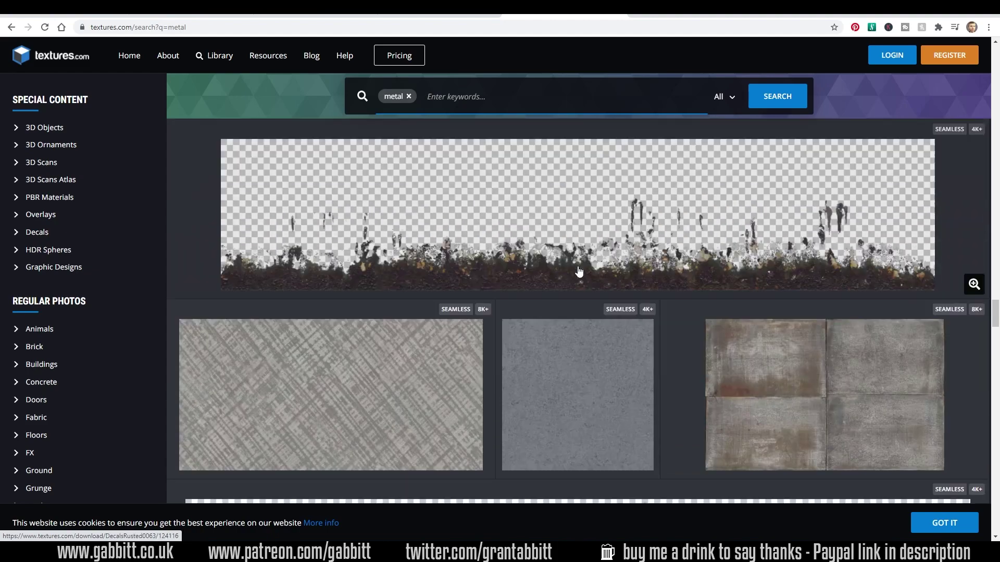
scroll(640, 261, down, 9)
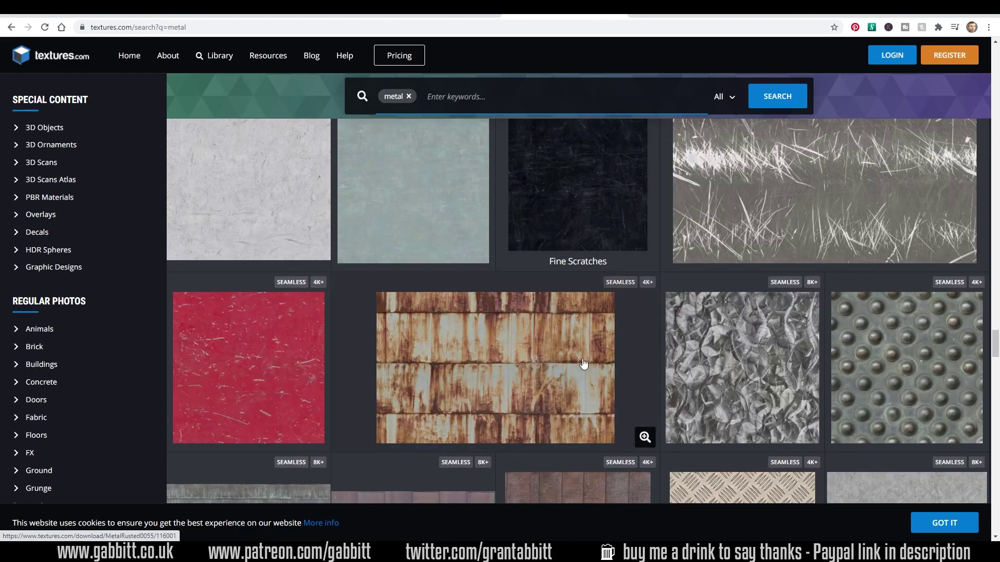
scroll(564, 367, down, 3)
scroll(563, 357, down, 12)
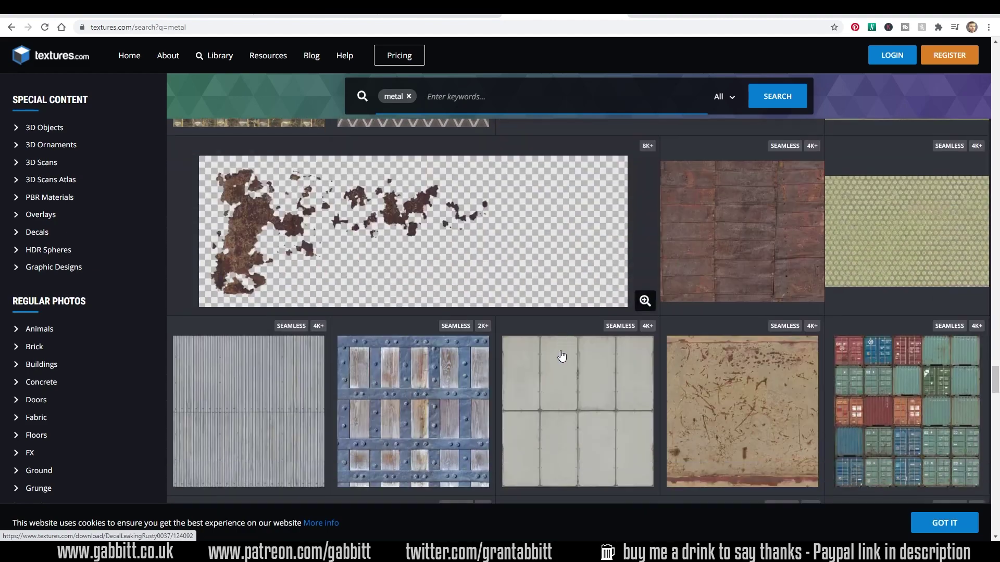
scroll(561, 355, down, 10)
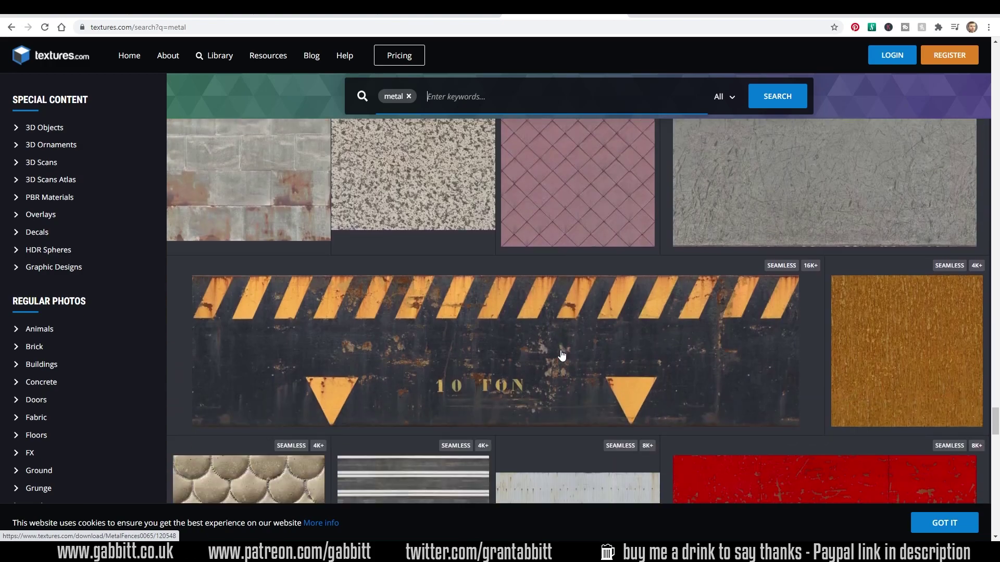
scroll(562, 355, down, 12)
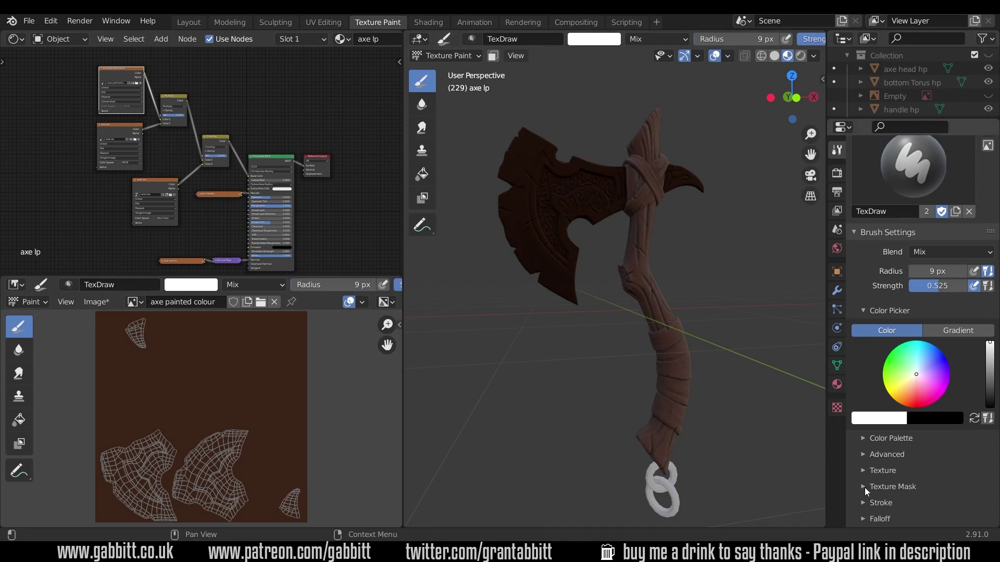
Step: Add a new texture in the draw brush's Texture panel
click(864, 471)
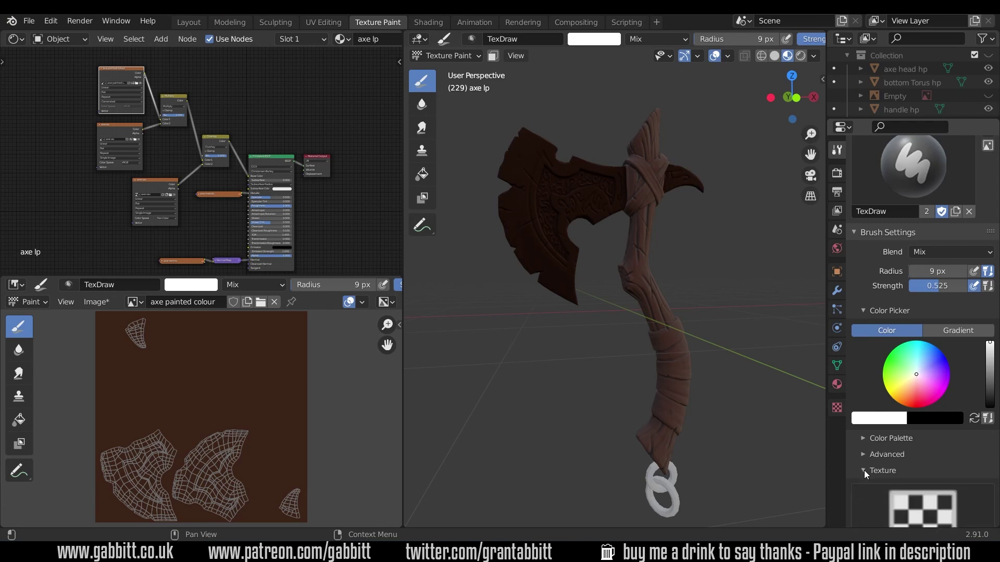
scroll(914, 411, down, 10)
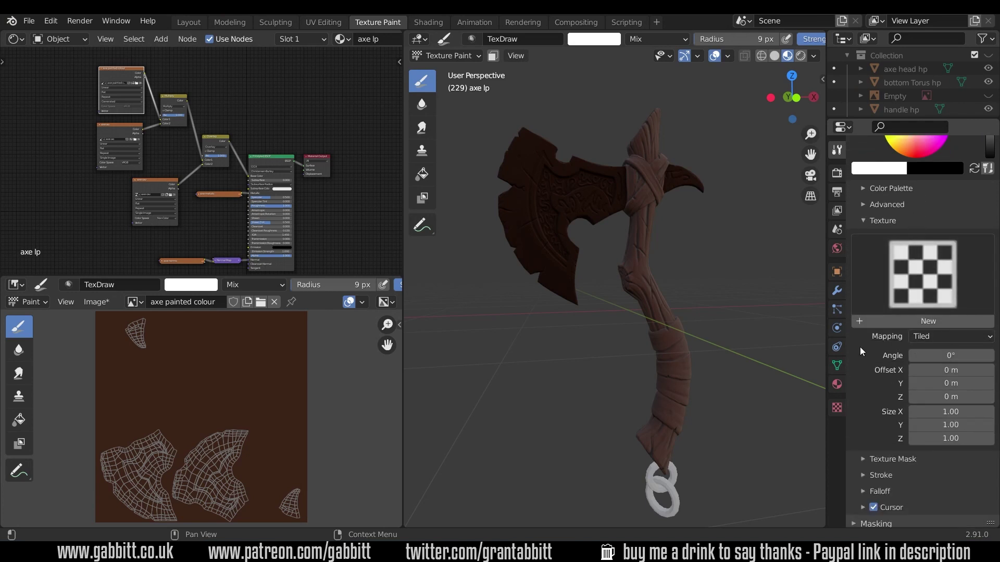
scroll(870, 348, up, 1)
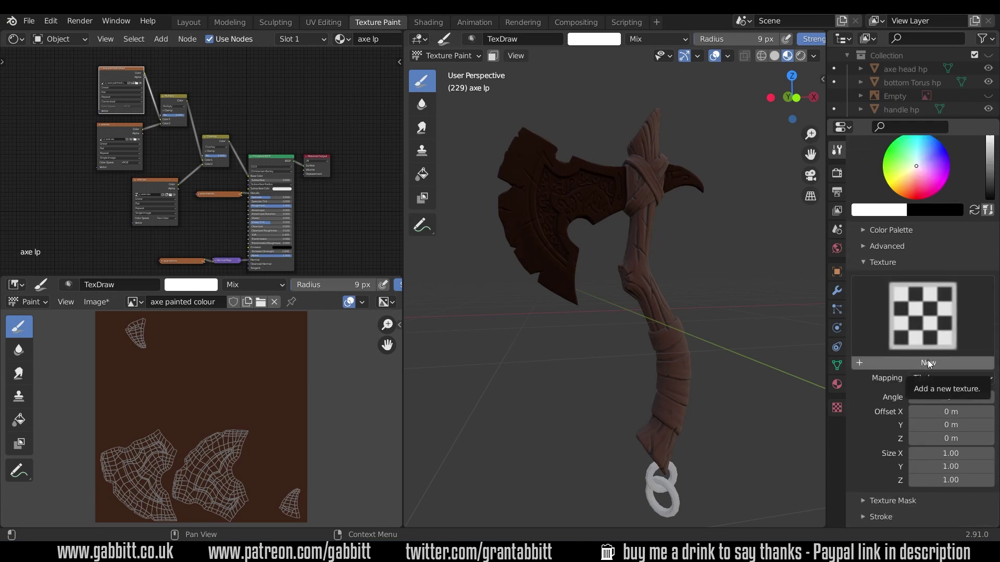
click(927, 363)
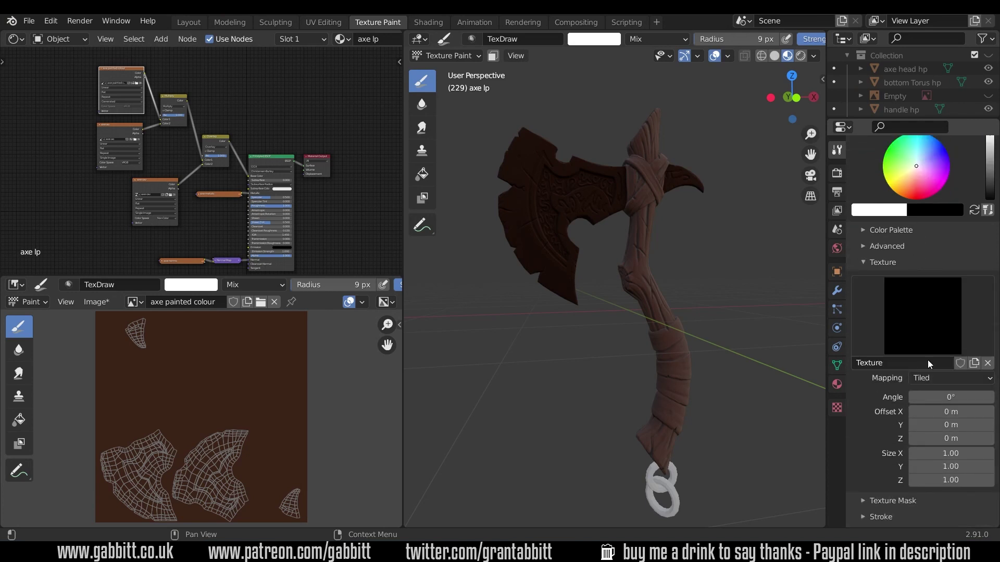
Step: Rename the brush texture to 'metal brush' and keep its type as Image or Movie
click(837, 408)
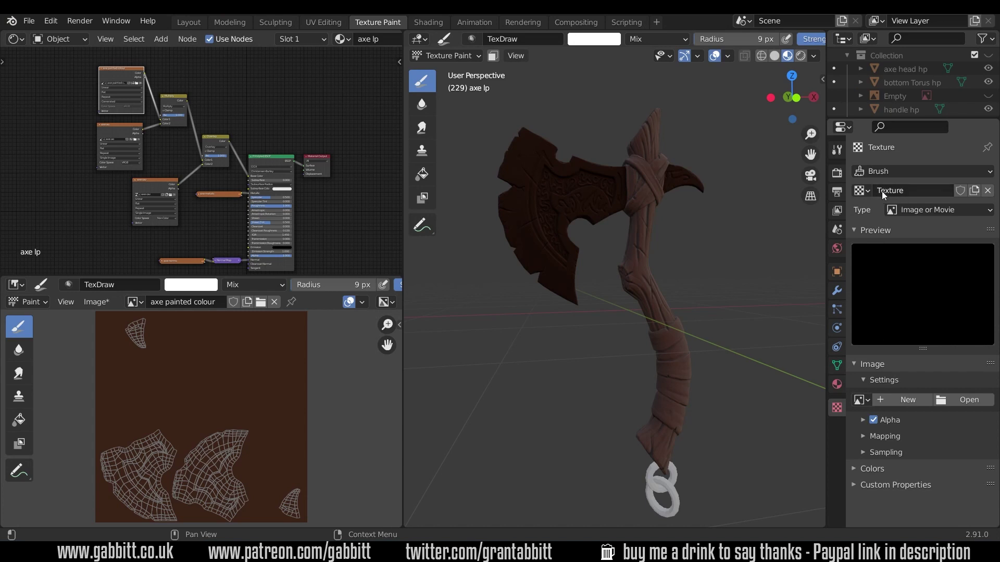
click(837, 150)
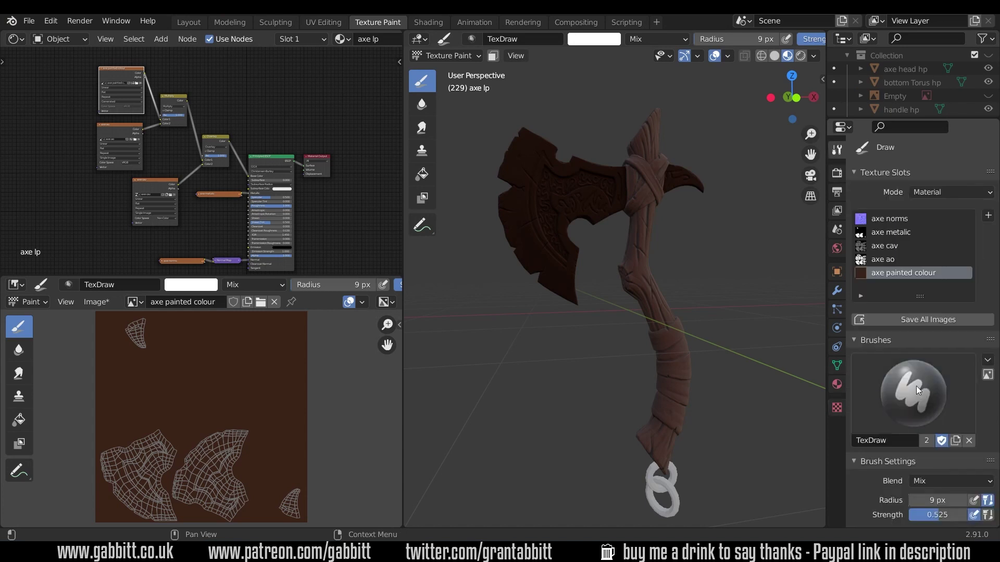
scroll(921, 374, down, 5)
scroll(927, 370, down, 10)
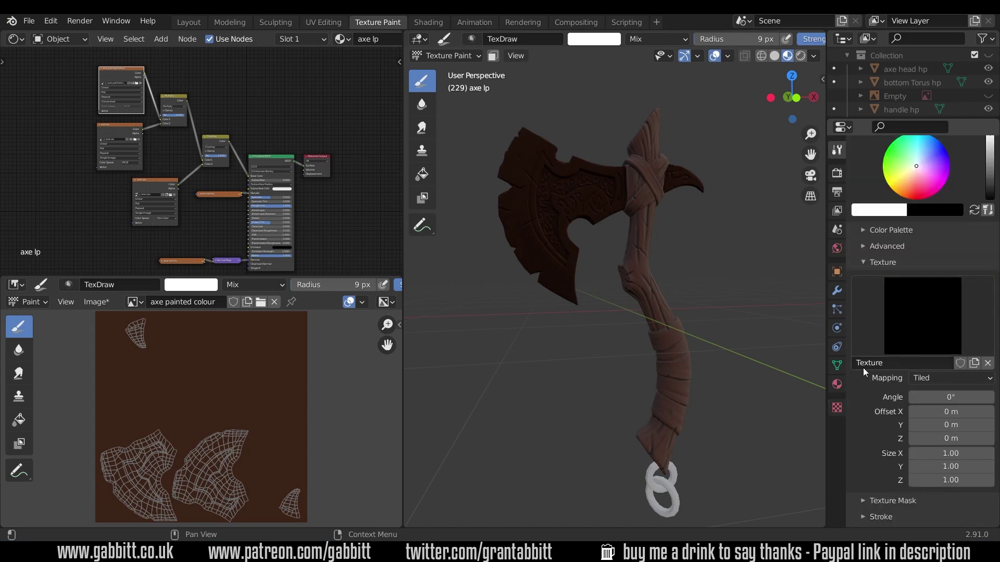
click(904, 363)
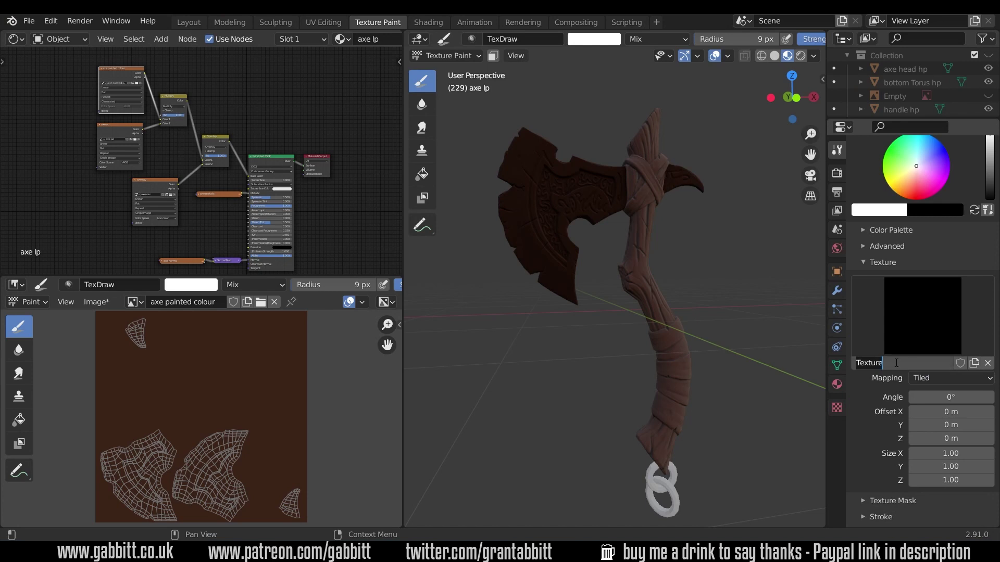
text(metal brush)
key(Return)
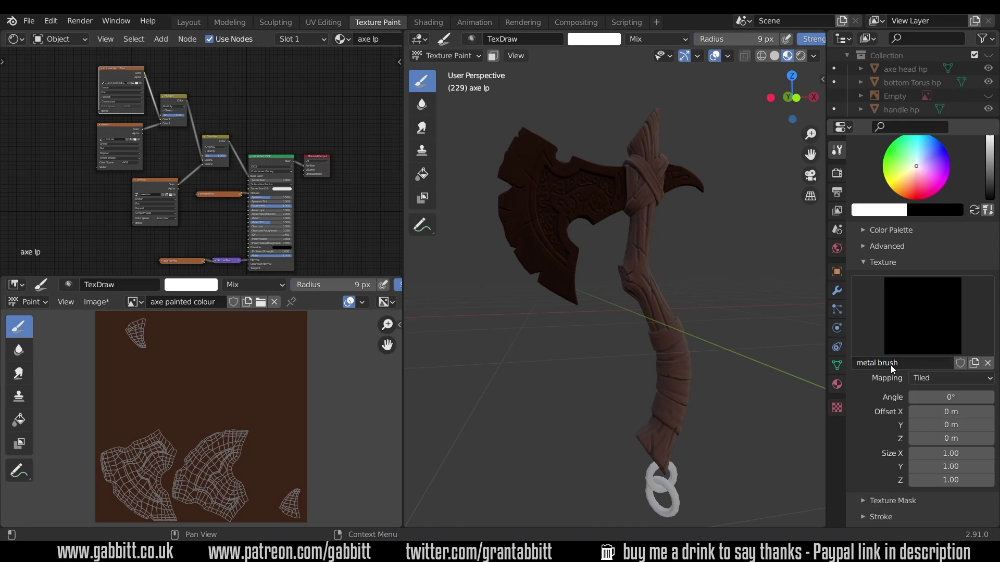
click(837, 408)
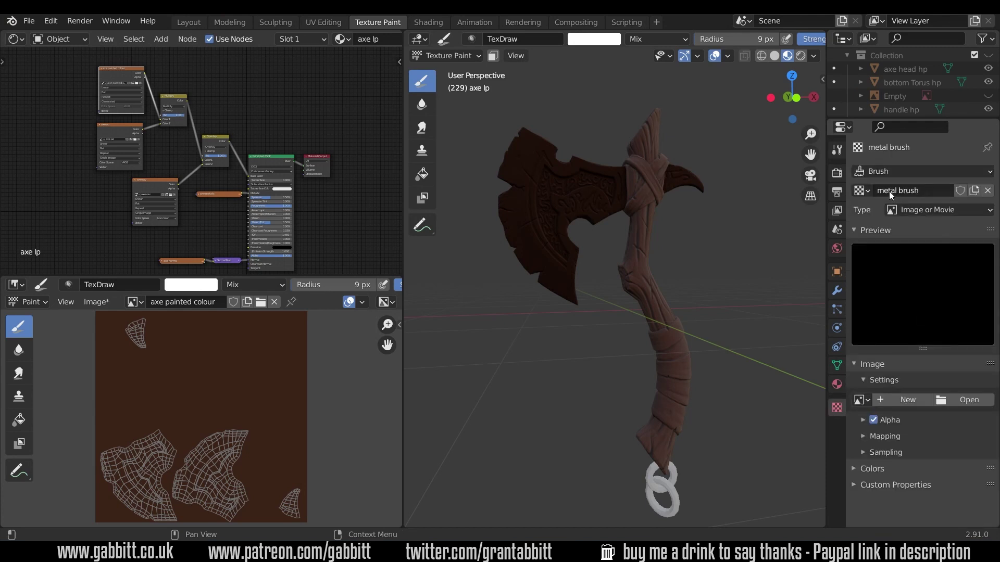
click(922, 210)
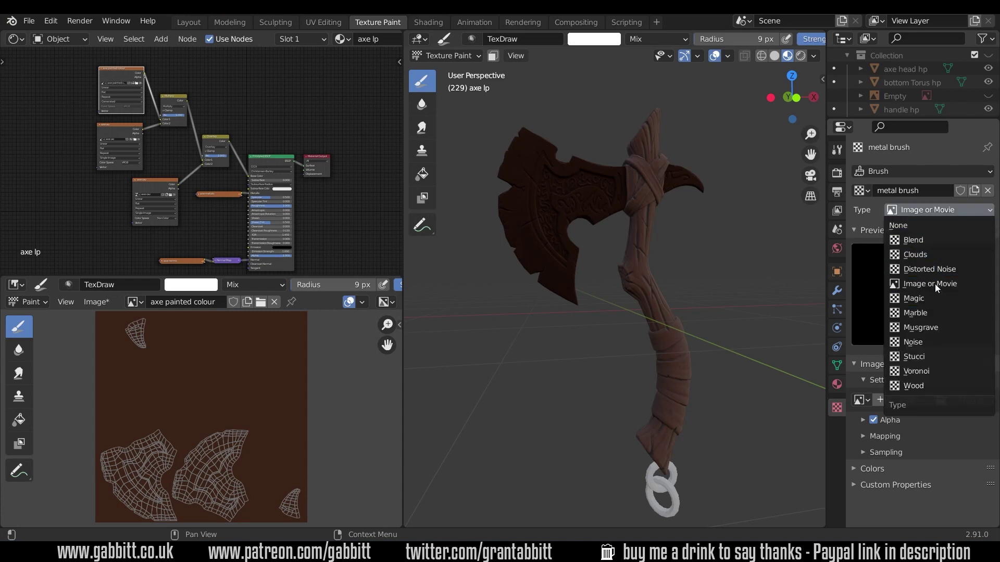
click(867, 210)
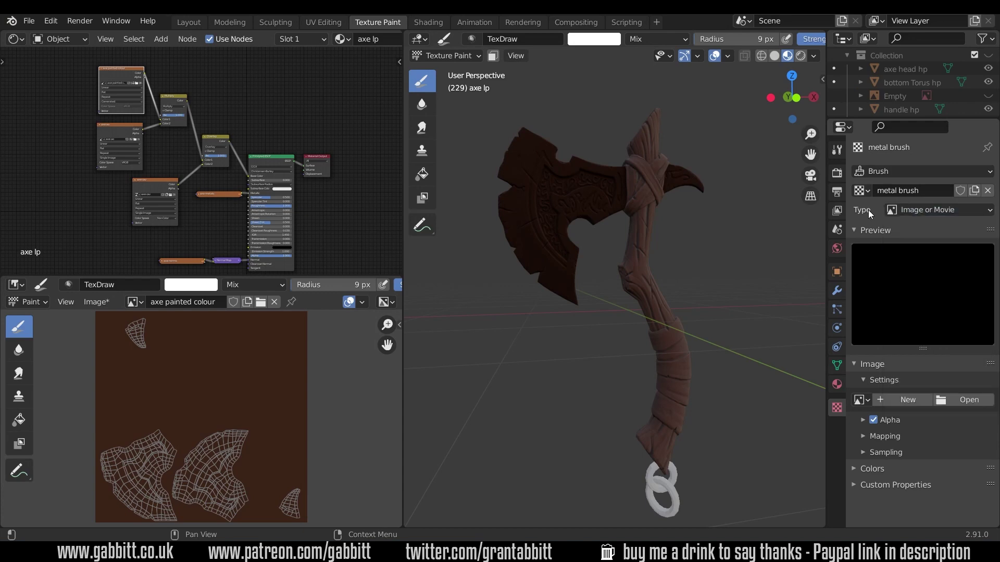
Step: Load TexturesCom_MetalBare0195_M.jpg from D:\blender\textures into the metal brush texture
click(951, 401)
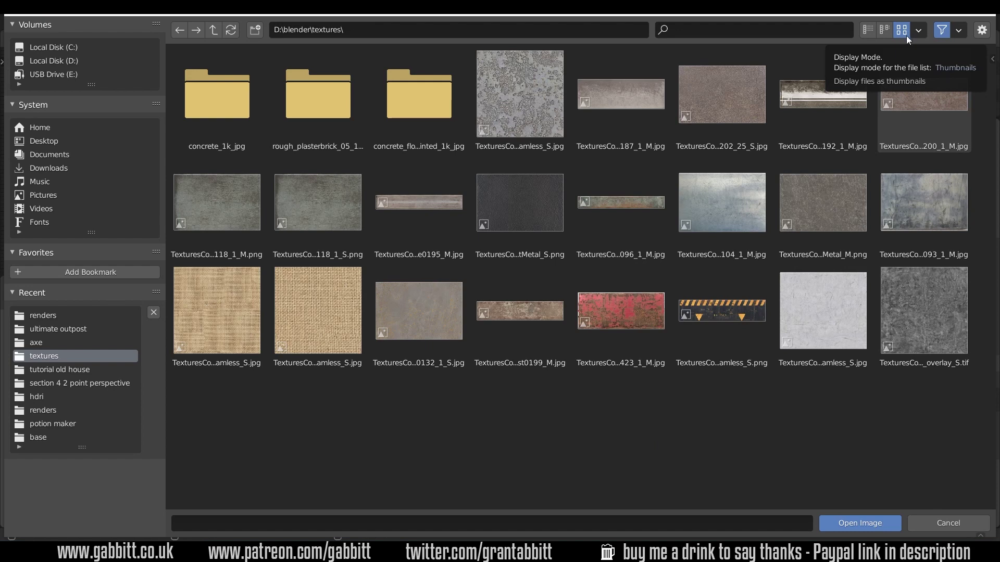
click(431, 213)
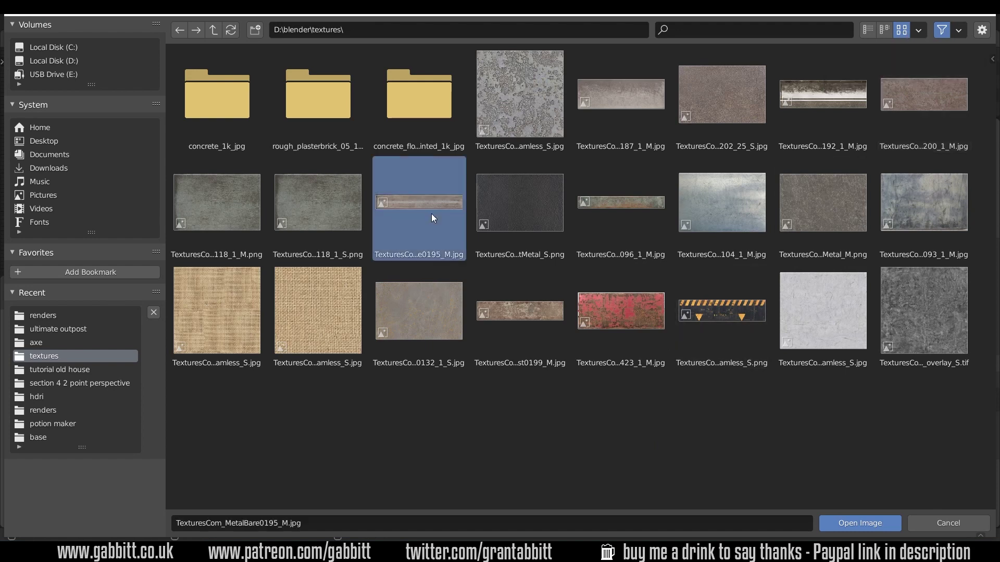
click(844, 520)
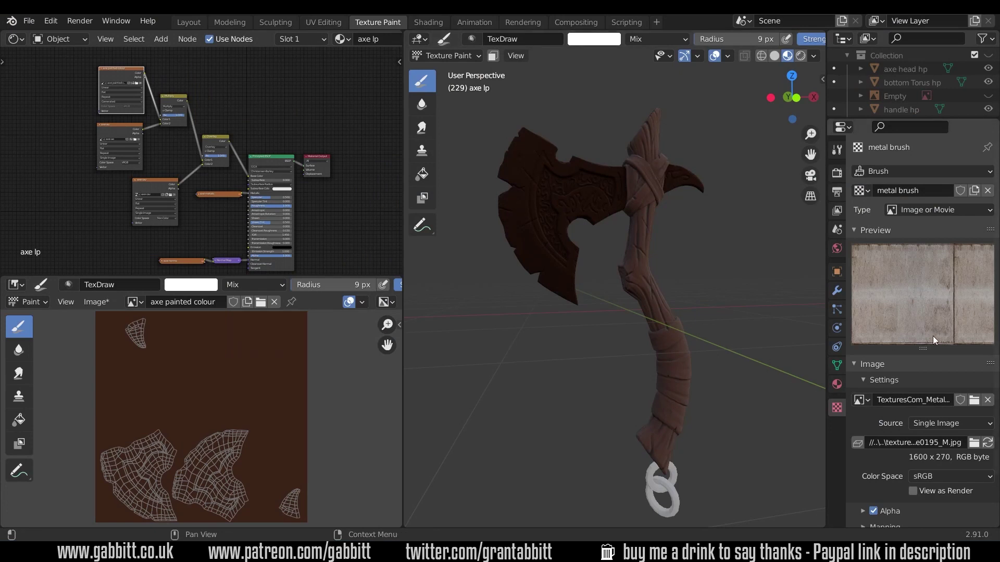
Step: Test-paint the metal texture on the axe head twice, undoing each stroke
mouse_move(543, 207)
mouse_down()
mouse_move(525, 189)
mouse_move(566, 218)
mouse_move(589, 189)
mouse_up()
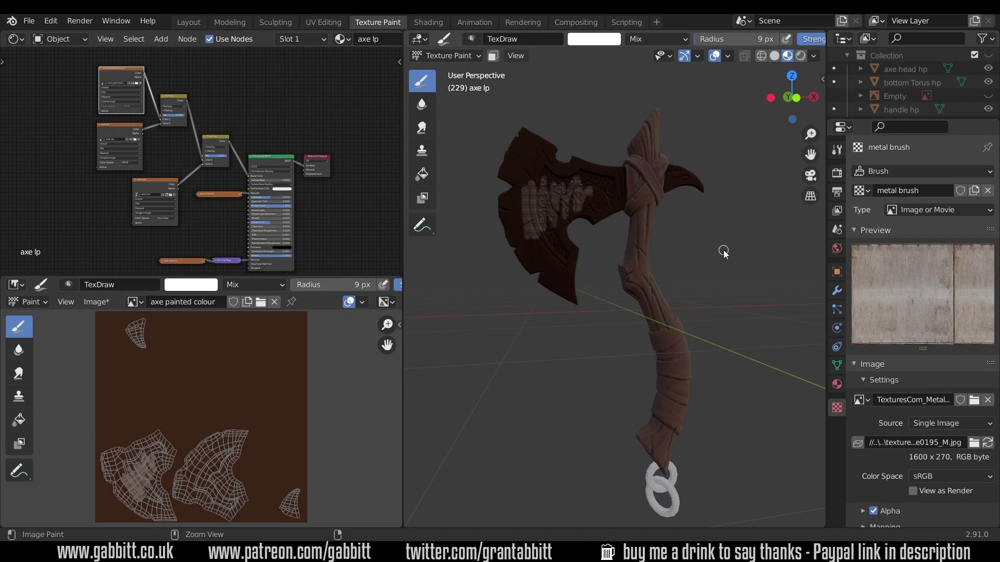
key(ctrl+z)
key(ctrl+z)
click(837, 151)
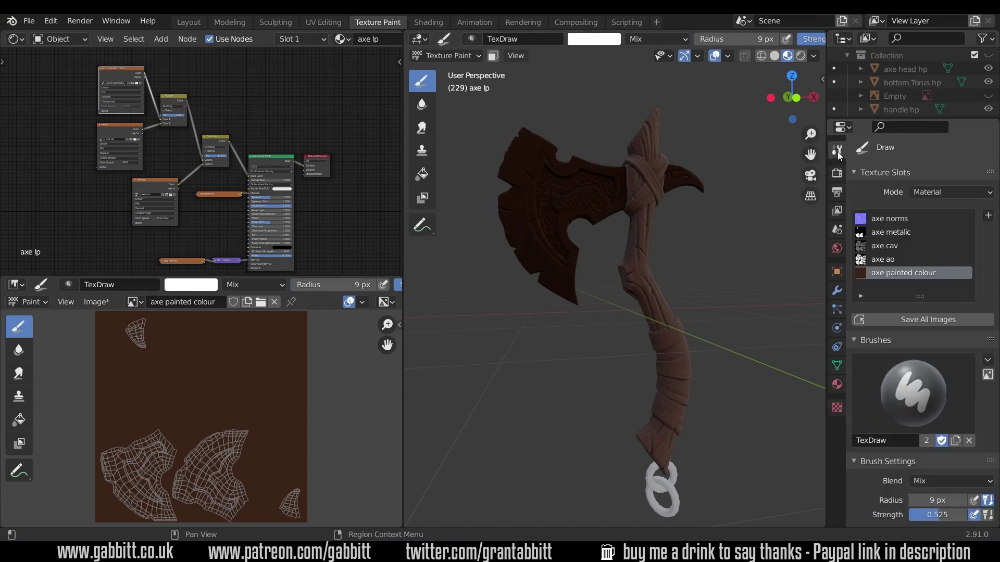
scroll(930, 420, down, 6)
scroll(930, 420, down, 7)
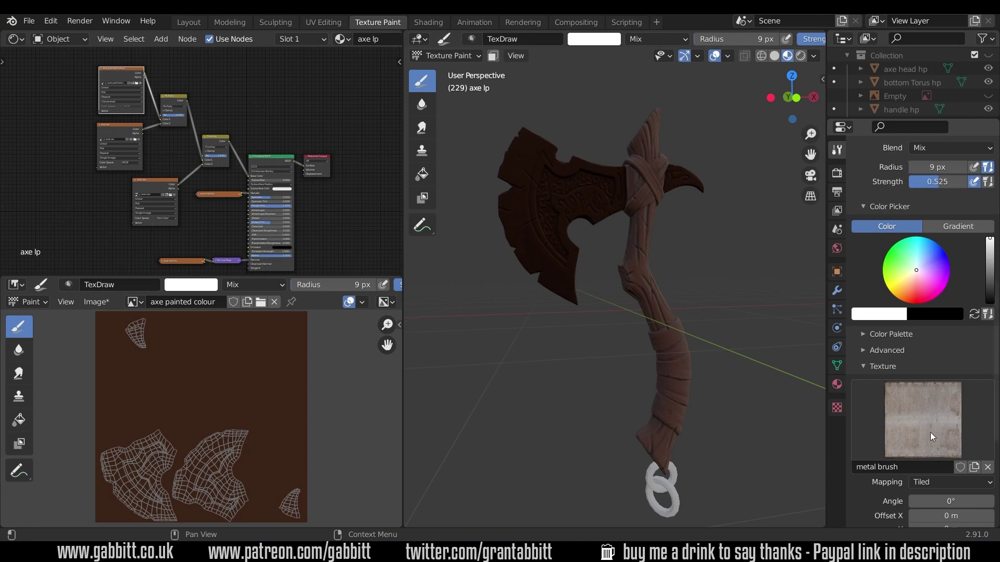
scroll(914, 431, down, 1)
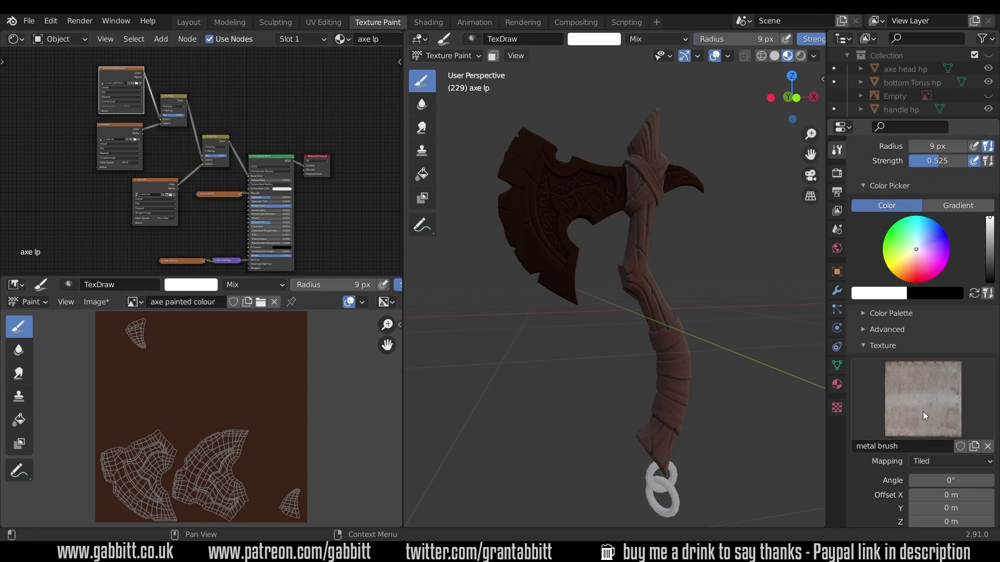
mouse_move(520, 257)
mouse_down()
mouse_move(527, 153)
mouse_move(567, 286)
mouse_move(585, 223)
mouse_up()
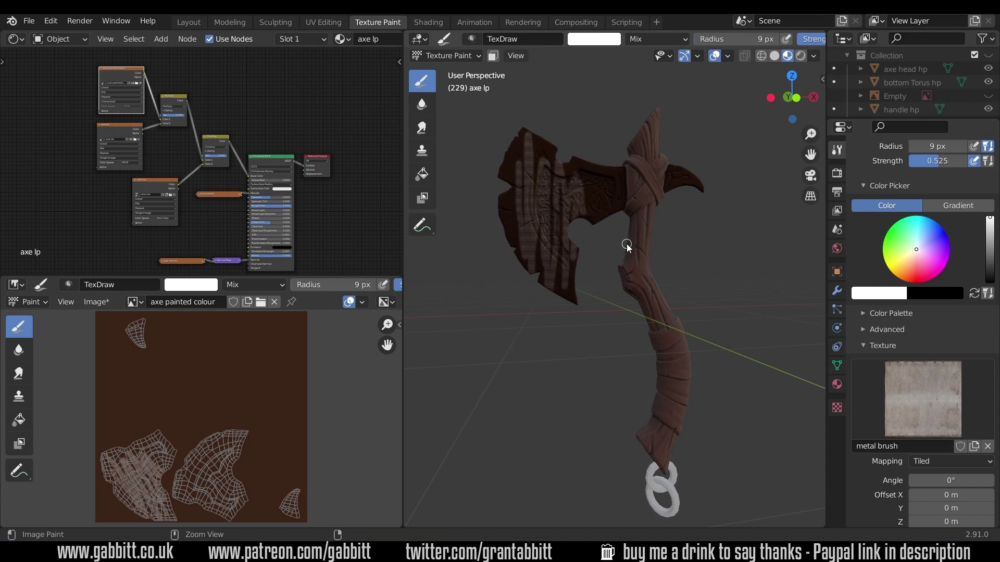
key(ctrl+z)
Step: Switch the texture mapping from Tiled to Random, then test a curved stroke and undo it
click(924, 462)
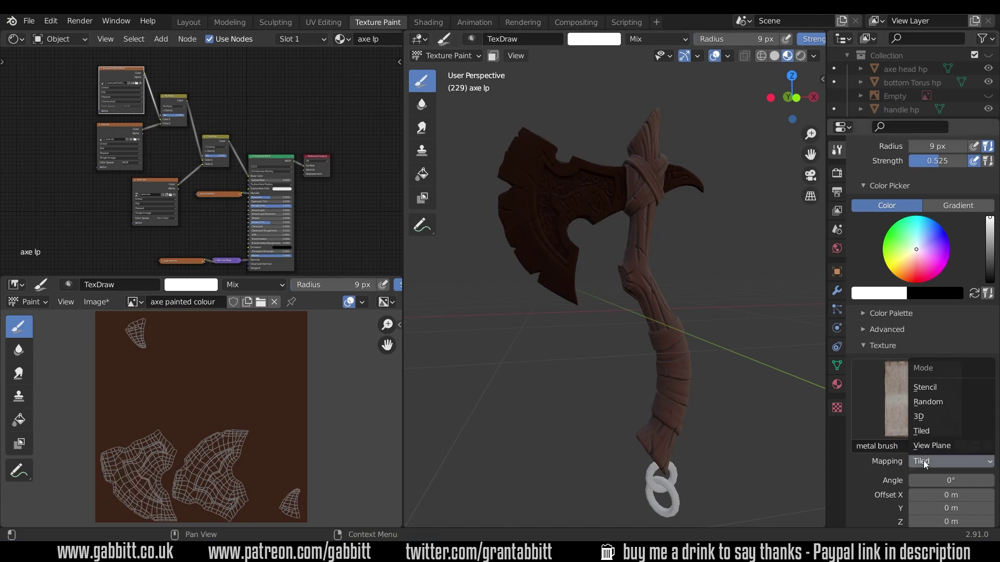
click(927, 402)
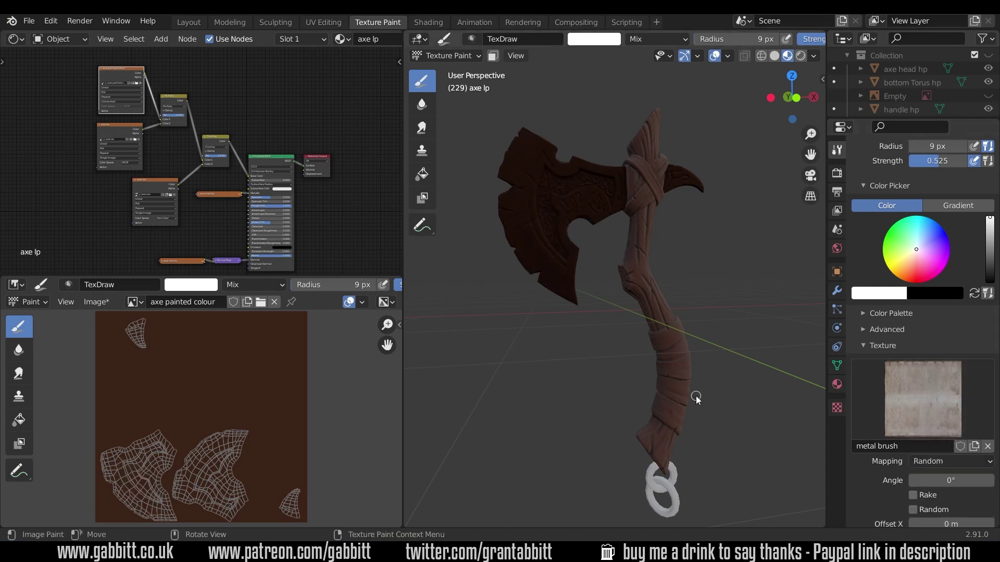
mouse_move(531, 228)
mouse_down()
mouse_move(551, 221)
mouse_move(520, 210)
mouse_move(525, 199)
mouse_move(523, 213)
mouse_move(552, 201)
mouse_up()
key(ctrl+z)
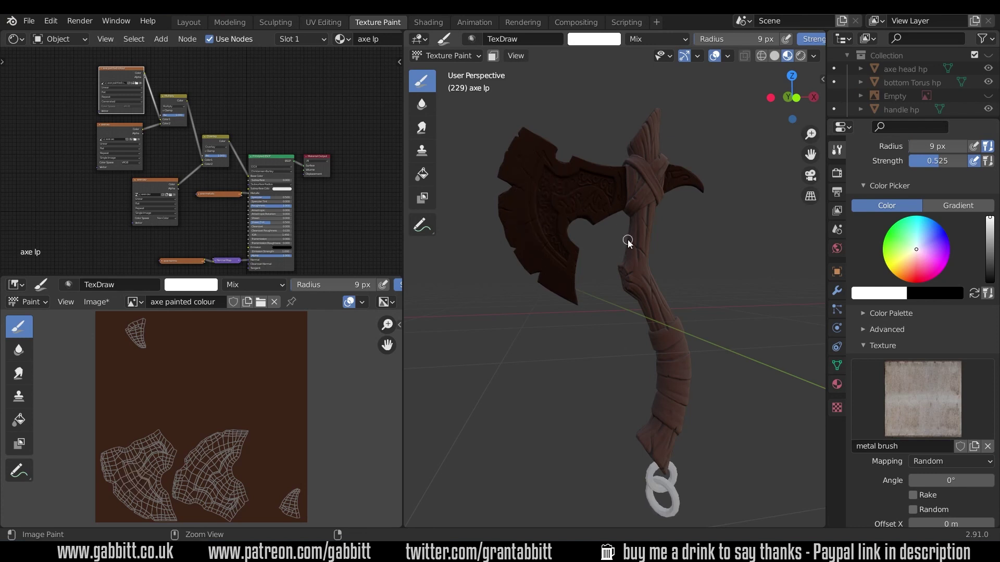
click(932, 461)
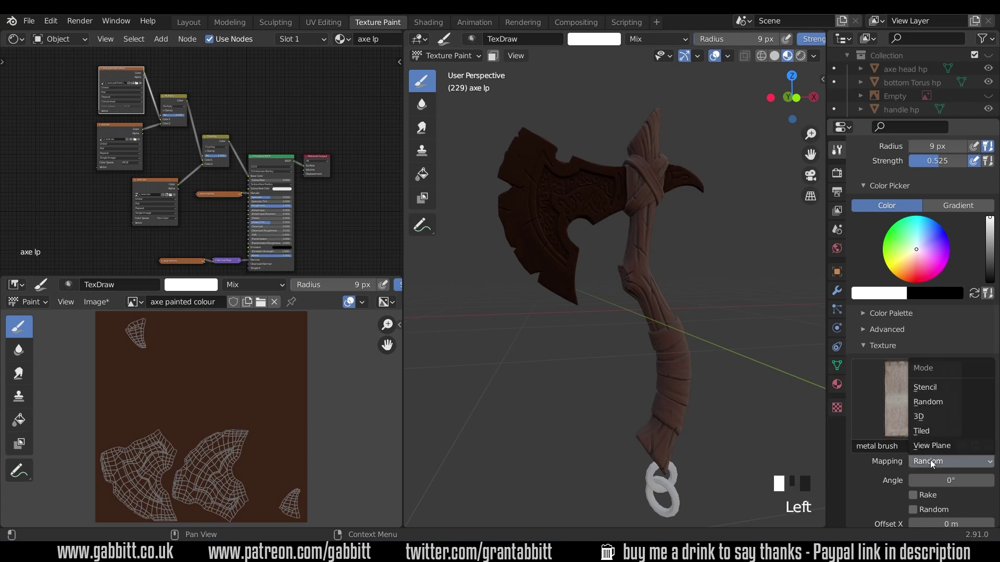
Step: Set mapping to Stencil, move and shrink the stencil over the axe, and apply Image Aspect
click(926, 387)
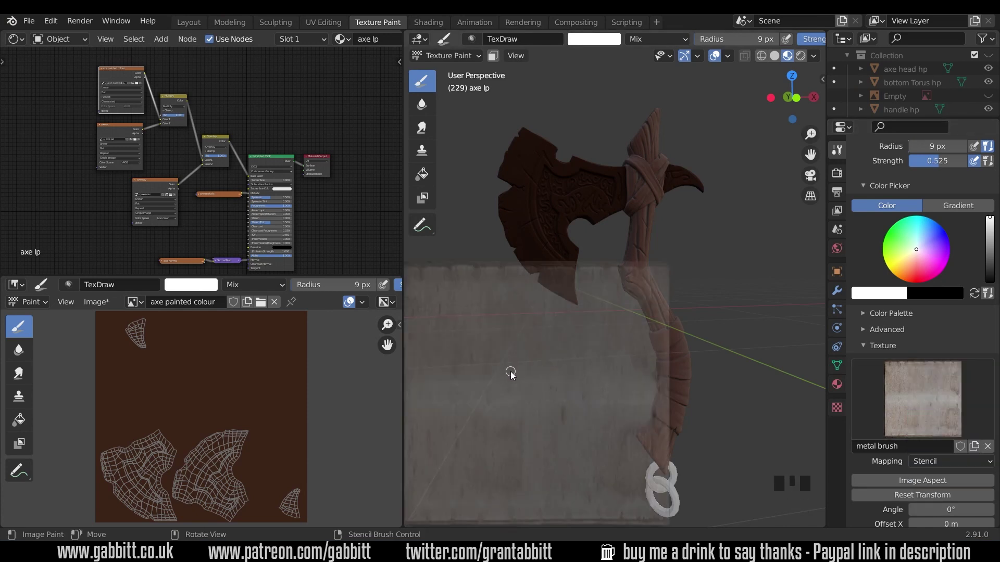
right_drag(495, 395, 625, 221)
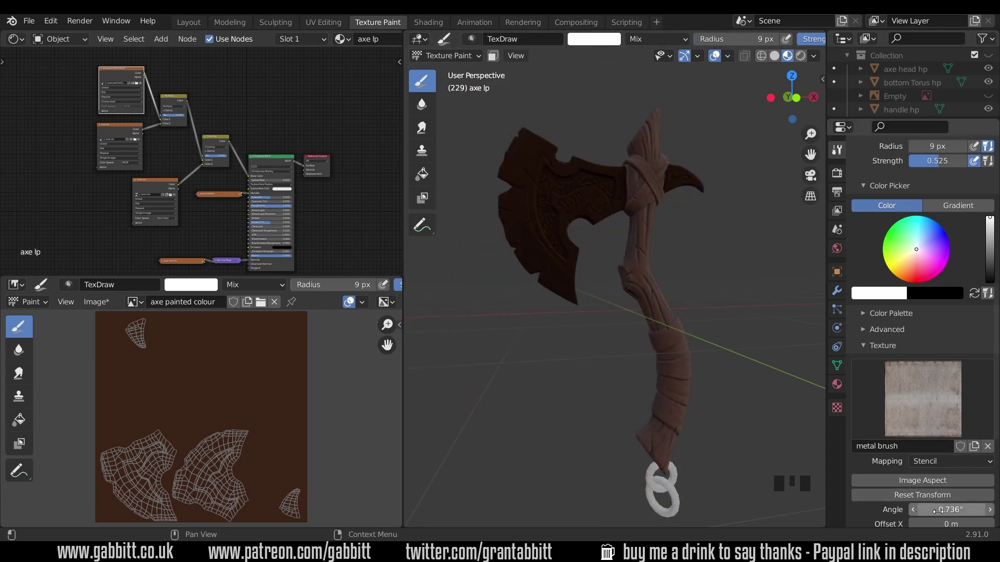
shift+right_drag(624, 294, 635, 270)
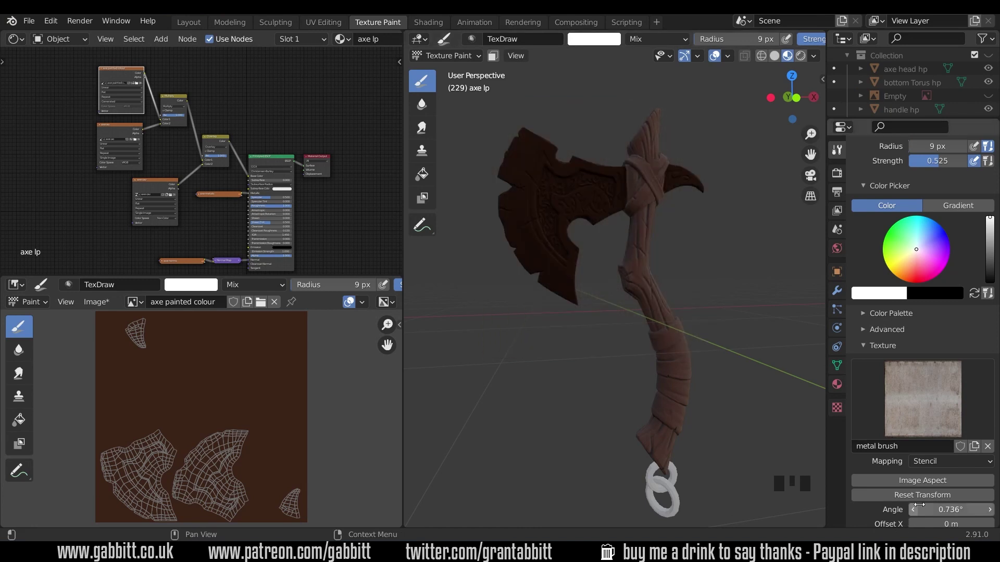
click(929, 483)
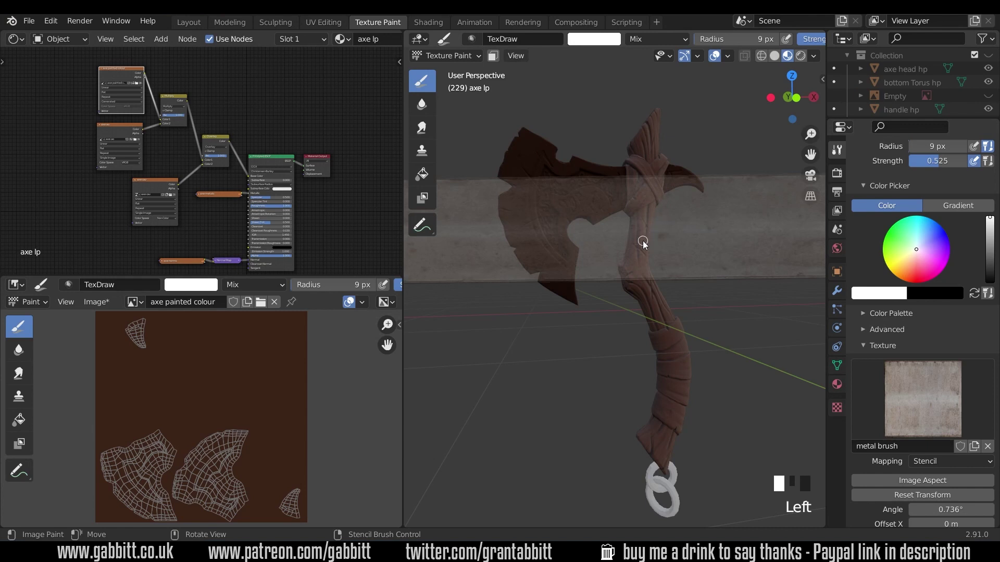
Step: In front orthographic view, set brush strength to 1.000 and the stencil angle to 0°
key(KP_1)
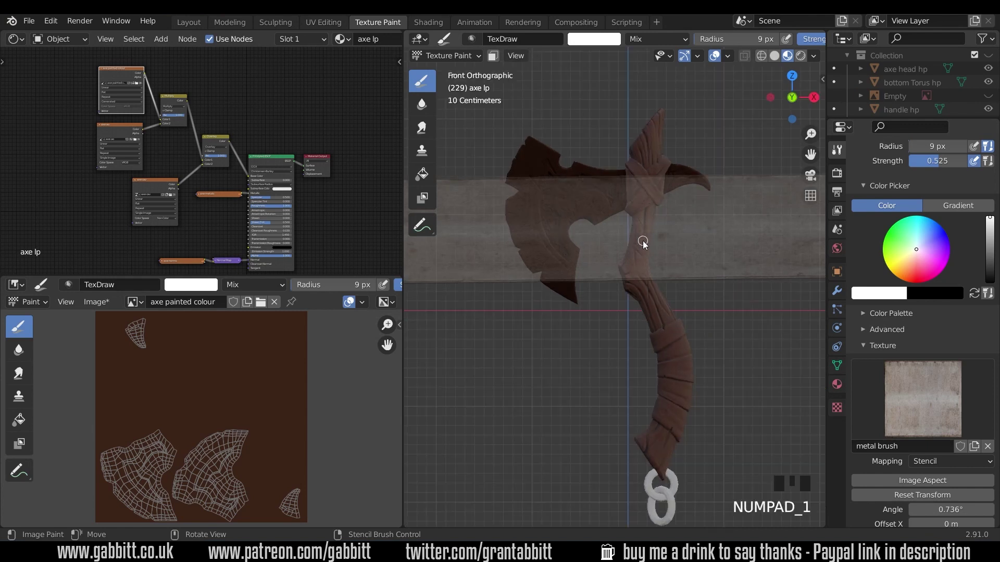
key(shift+f)
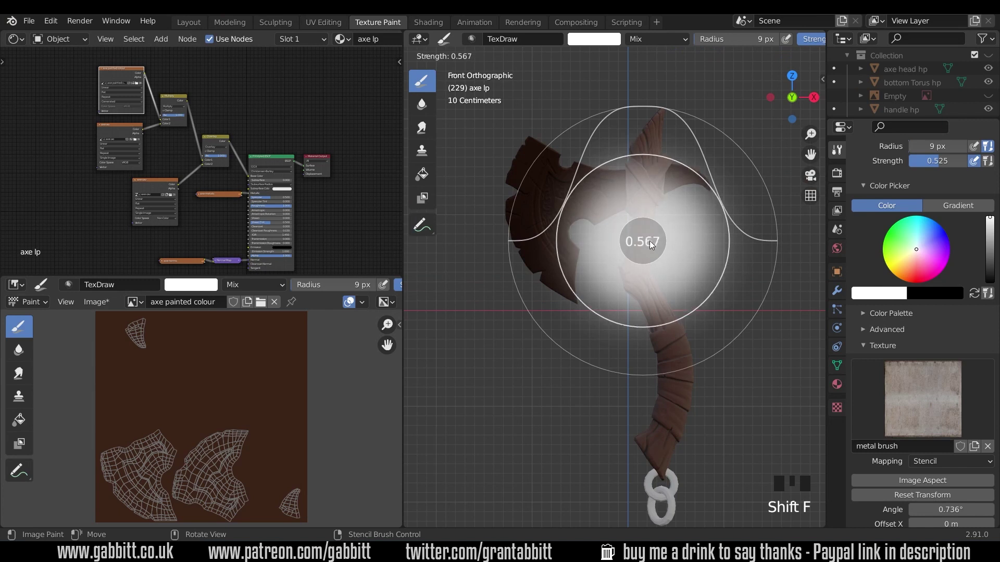
click(726, 233)
scroll(668, 233, up, 3)
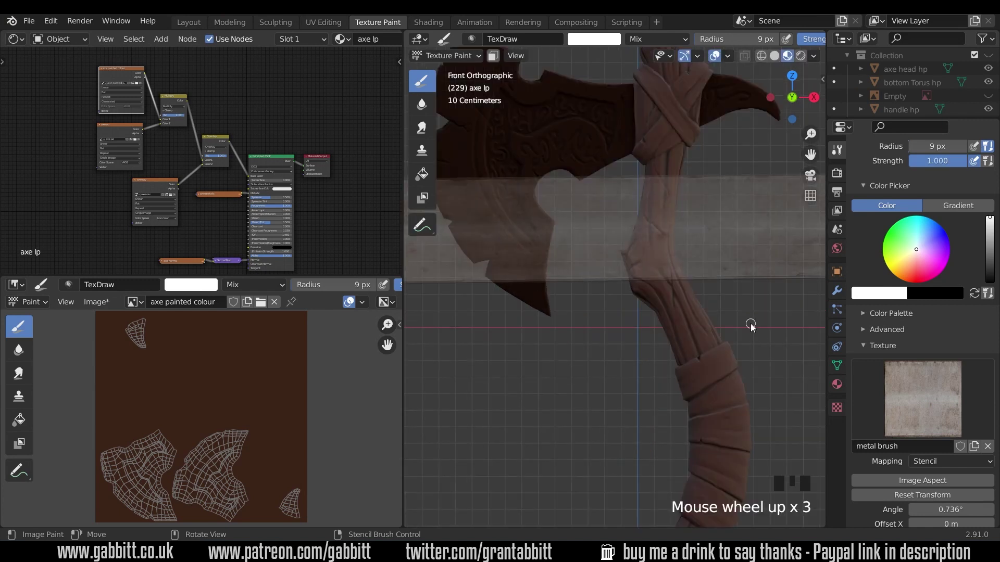
click(939, 509)
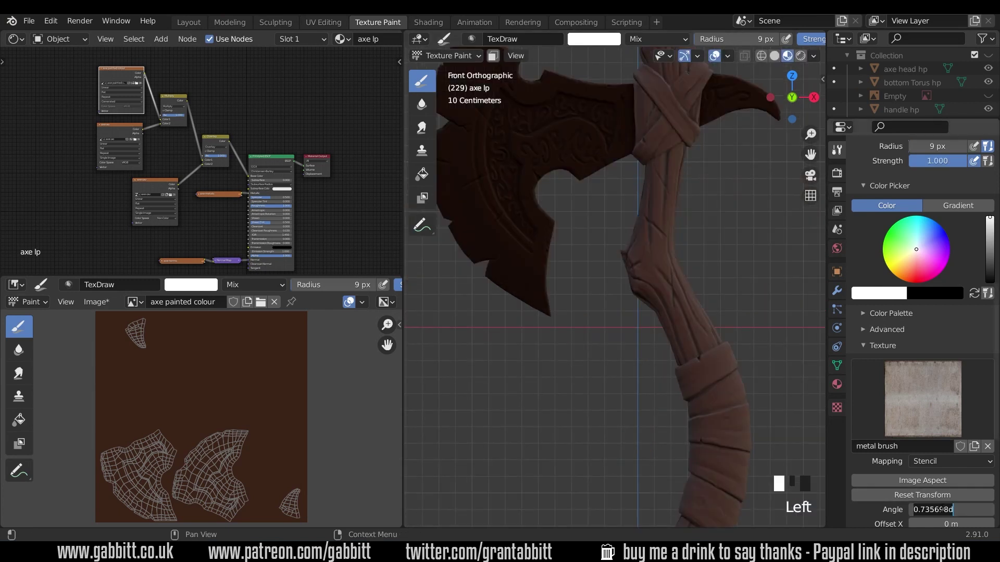
text(0)
key(Return)
Step: Set the brush radius to 83 px and paint metal across the upper and lower blade
shift+middle_drag(639, 203, 677, 353)
mouse_move(633, 257)
right_down()
mouse_move(639, 266)
mouse_move(640, 254)
right_up()
key(f)
click(625, 244)
mouse_move(495, 226)
mouse_down()
mouse_move(624, 231)
mouse_move(667, 242)
mouse_move(479, 249)
mouse_move(566, 267)
mouse_move(705, 265)
mouse_up()
mouse_move(590, 260)
mouse_down()
mouse_move(640, 282)
mouse_move(560, 227)
mouse_move(525, 228)
mouse_move(553, 248)
mouse_up()
right_drag(553, 249, 586, 301)
mouse_move(585, 301)
mouse_down()
mouse_move(668, 331)
mouse_move(523, 330)
mouse_move(592, 309)
mouse_up()
Step: Lower the material's roughness slightly, to about 0.966
scroll(591, 308, up, 2)
middle_drag(605, 333, 546, 311)
mouse_move(287, 206)
mouse_down()
mouse_move(275, 206)
mouse_move(287, 206)
mouse_up()
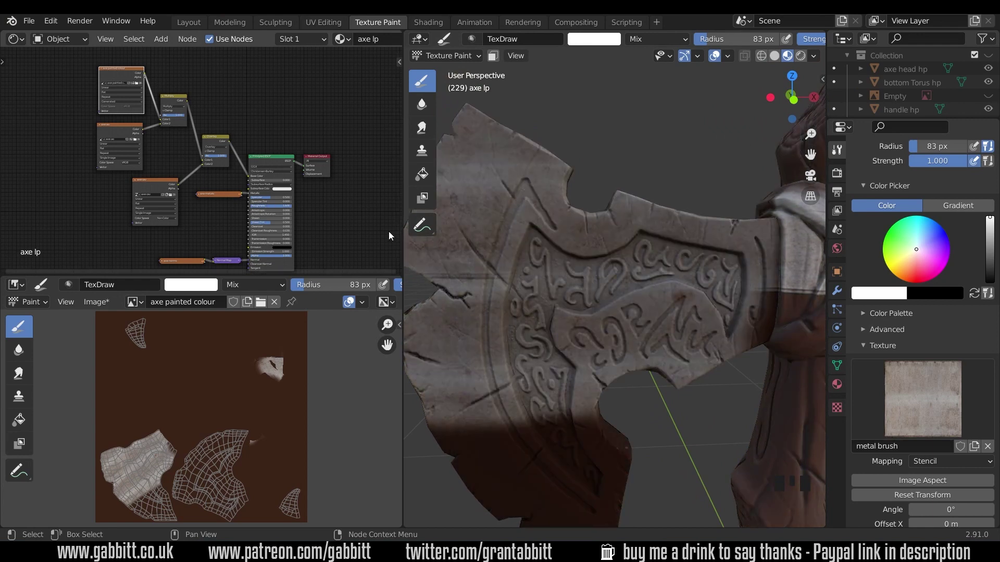
scroll(637, 261, down, 3)
middle_drag(675, 282, 686, 294)
Step: Paint two dabs on the axe's binding, then undo them
click(755, 260)
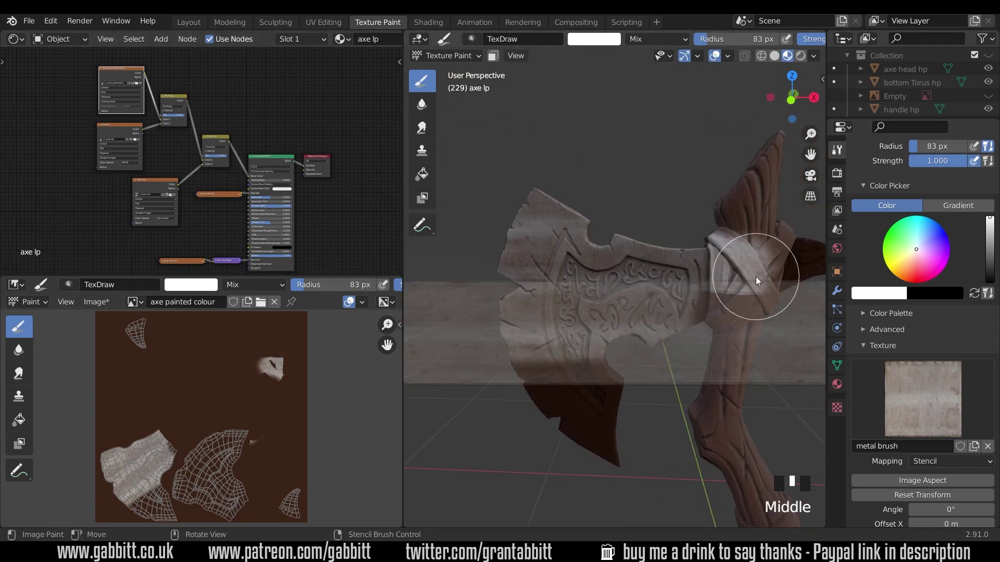
click(755, 276)
key(ctrl+z)
key(ctrl+z)
key(ctrl+z)
key(ctrl+z)
key(ctrl+z)
key(ctrl+z)
key(ctrl+z)
key(ctrl+z)
key(ctrl+z)
key(ctrl+z)
key(ctrl+z)
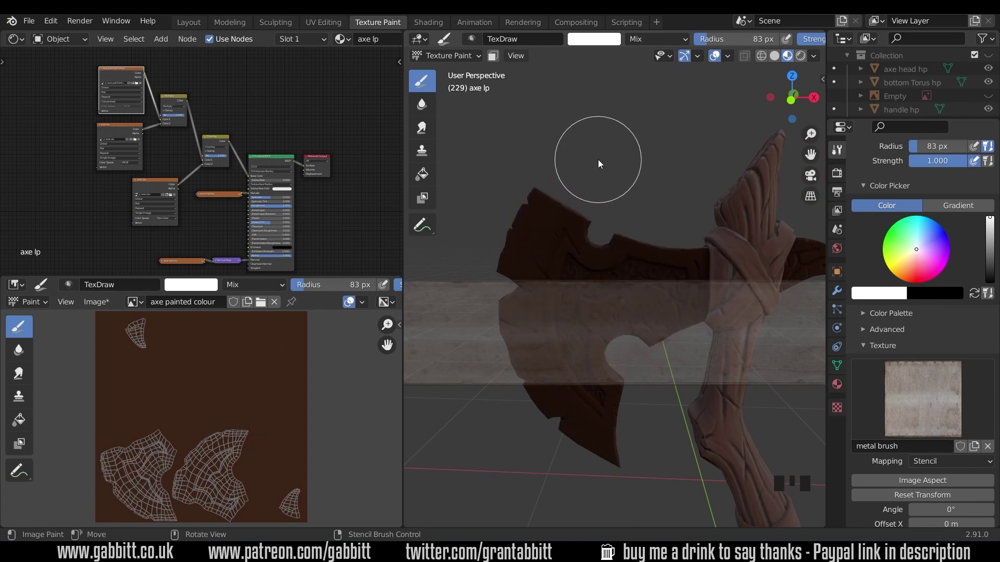
Step: Select the head faces in Edit Mode, then back in Texture Paint enable face selection masking
click(469, 56)
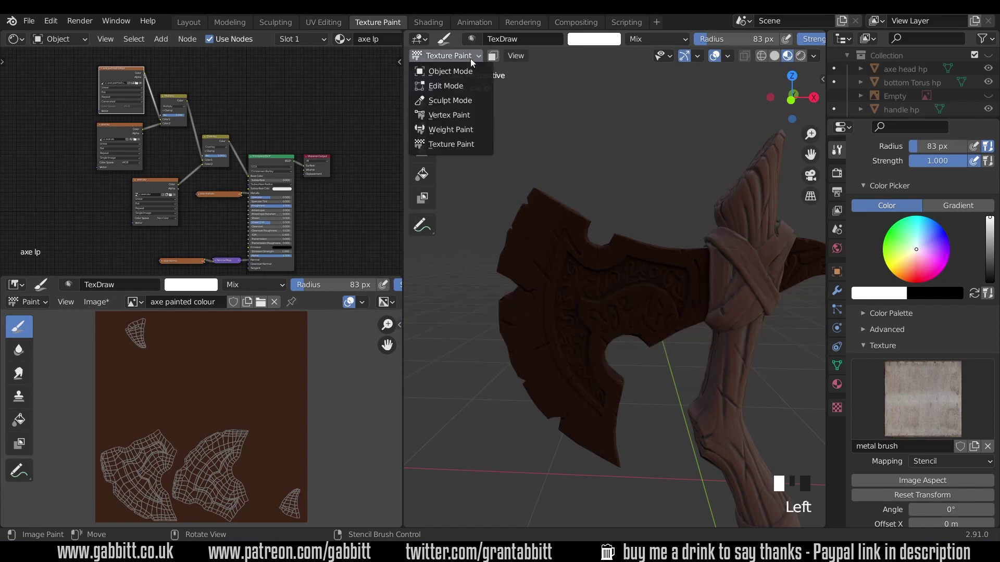
click(443, 85)
mouse_move(513, 118)
middle_down()
mouse_move(614, 198)
mouse_move(688, 218)
mouse_move(661, 261)
mouse_move(725, 279)
mouse_move(732, 307)
mouse_move(712, 272)
middle_up()
click(471, 60)
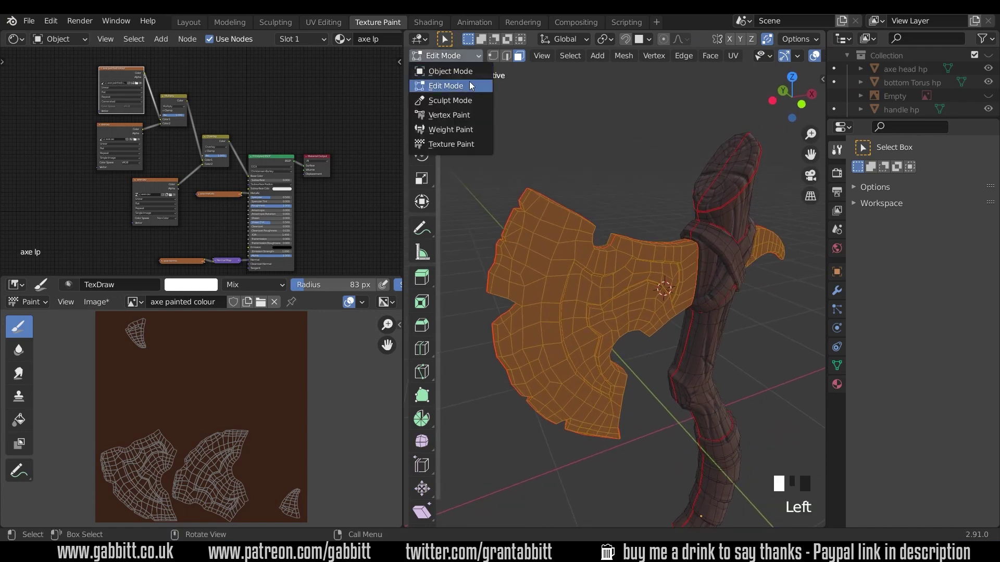
click(468, 145)
click(493, 55)
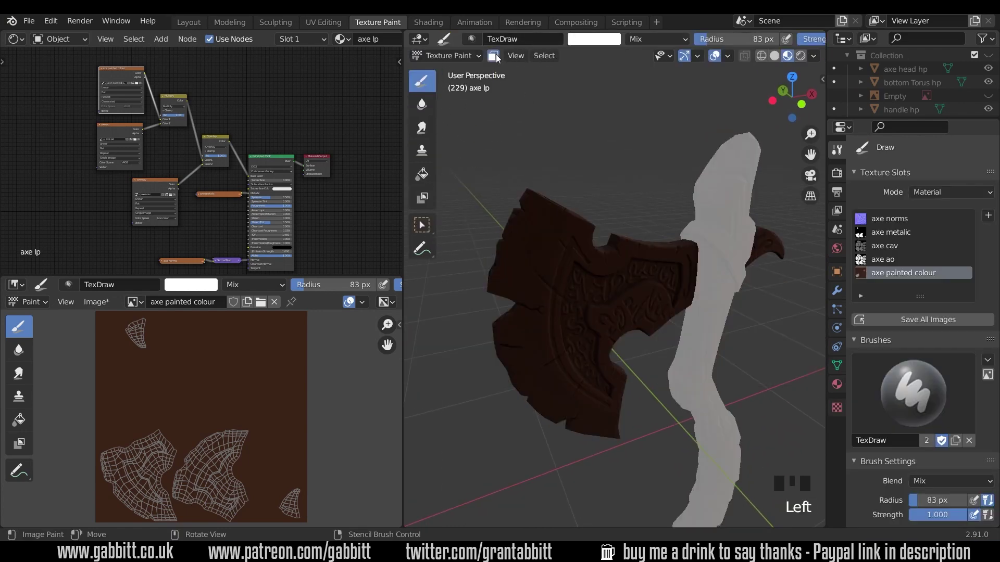
Step: Stamp the metal pattern onto the masked head and lower roughness to about 0.641
middle_drag(687, 264, 741, 180)
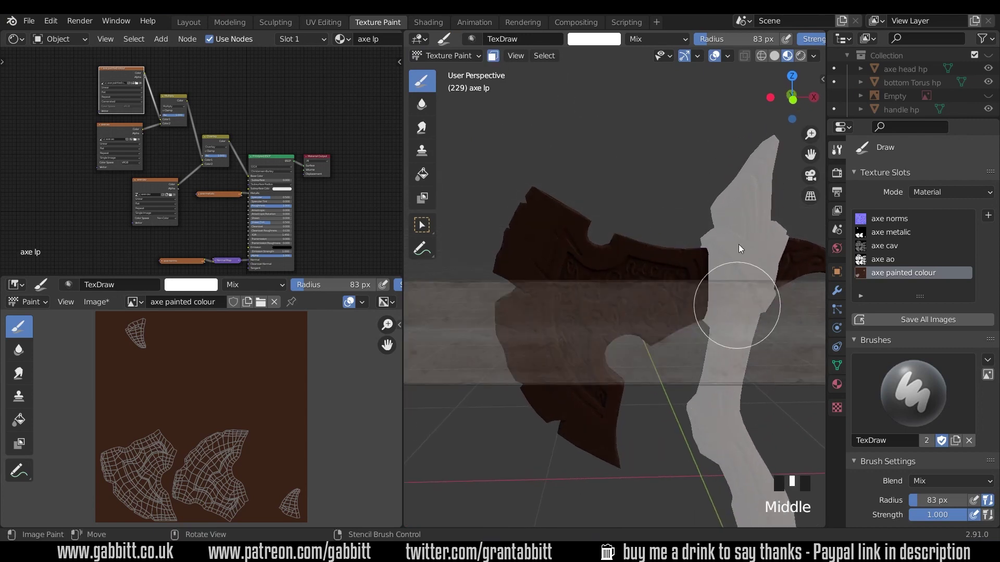
middle_drag(664, 309, 623, 321)
mouse_move(638, 320)
mouse_down()
mouse_move(646, 311)
mouse_move(585, 336)
mouse_move(546, 333)
mouse_up()
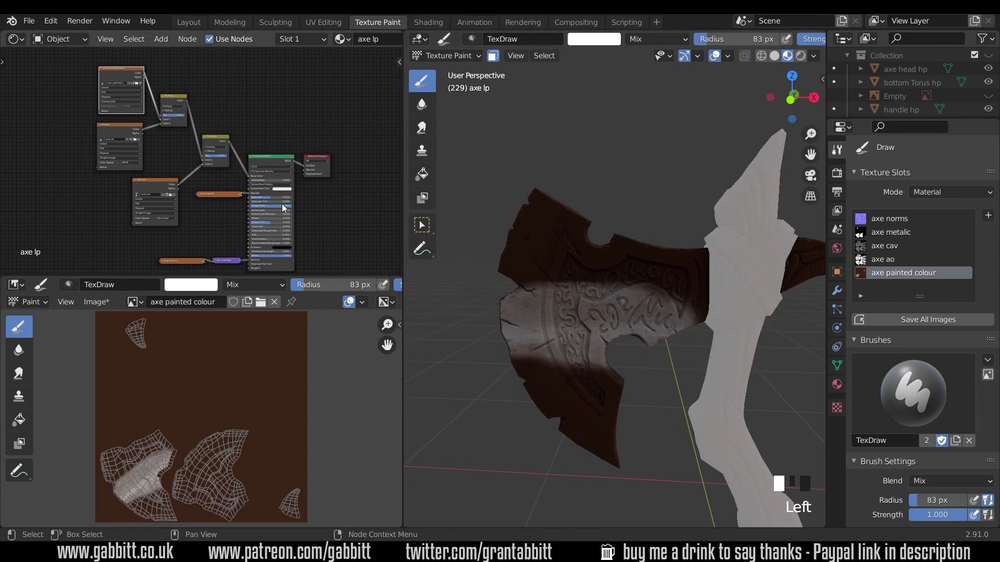
drag(282, 207, 287, 206)
Step: Paint metal across the top and middle of the axe head, shifting the stencil band between strokes
middle_drag(548, 282, 613, 322)
mouse_move(614, 323)
mouse_down()
mouse_move(568, 346)
mouse_move(641, 345)
mouse_move(483, 334)
mouse_up()
mouse_move(483, 334)
right_down()
mouse_move(617, 295)
mouse_move(531, 273)
right_up()
drag(531, 273, 548, 276)
right_drag(548, 276, 581, 240)
mouse_move(581, 239)
mouse_down()
mouse_move(609, 239)
mouse_move(554, 247)
mouse_move(607, 278)
mouse_move(683, 267)
mouse_up()
right_drag(683, 268, 661, 317)
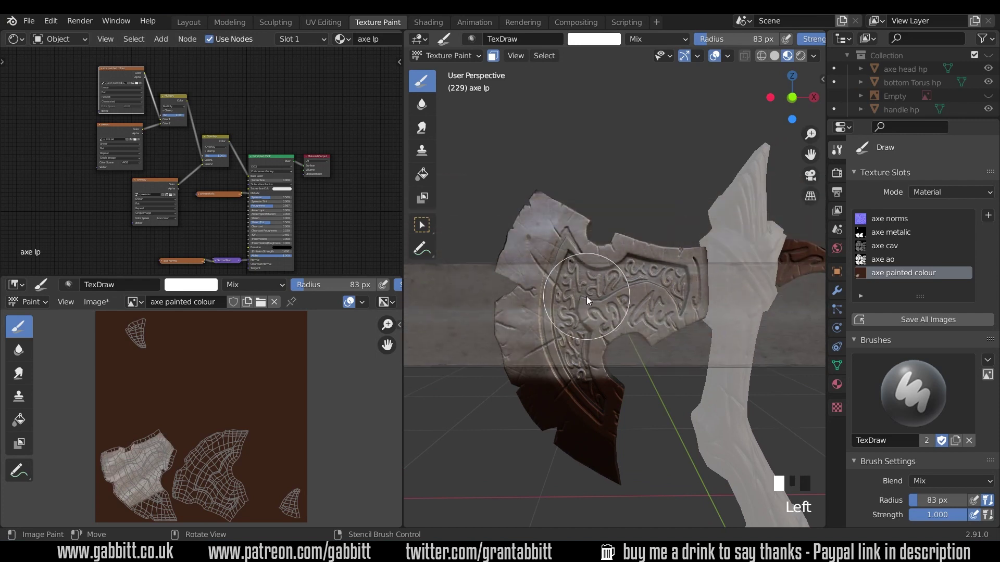
right_drag(602, 308, 633, 289)
drag(632, 289, 693, 295)
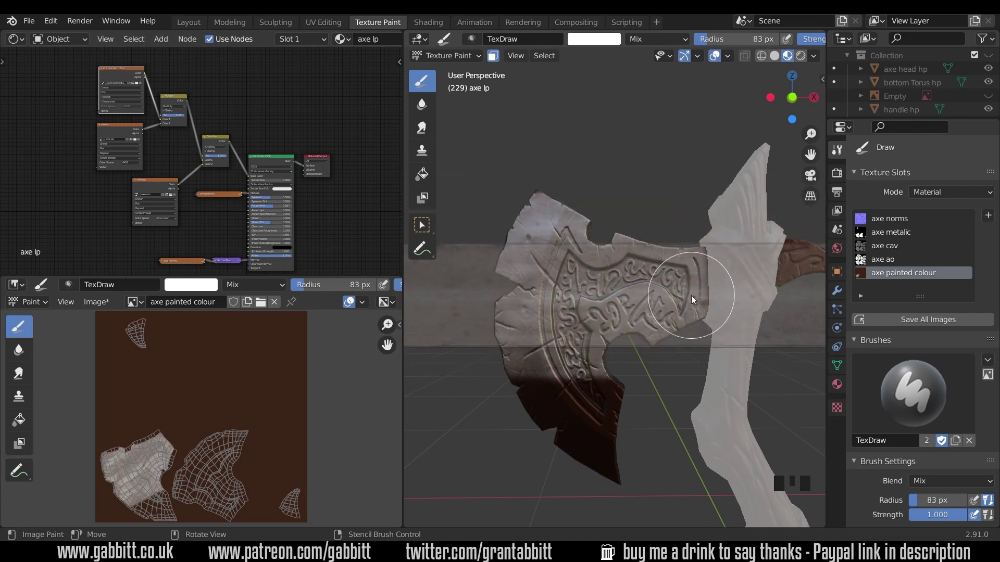
right_drag(690, 295, 665, 389)
drag(666, 389, 519, 382)
Step: Paint the lower and upper blade with metal strokes and dabs, repositioning the stencil as needed
mouse_move(520, 382)
middle_down()
mouse_move(618, 292)
mouse_move(627, 383)
middle_up()
drag(627, 383, 614, 401)
right_drag(554, 378, 617, 420)
drag(618, 419, 590, 379)
mouse_move(590, 379)
right_down()
mouse_move(595, 334)
mouse_move(577, 276)
mouse_move(594, 451)
mouse_move(574, 329)
mouse_move(564, 330)
mouse_move(562, 286)
mouse_move(554, 291)
mouse_move(566, 289)
mouse_move(608, 230)
right_up()
click(577, 277)
click(548, 337)
click(537, 285)
mouse_move(608, 231)
mouse_down()
mouse_move(581, 235)
mouse_move(598, 236)
mouse_up()
right_drag(598, 236, 629, 268)
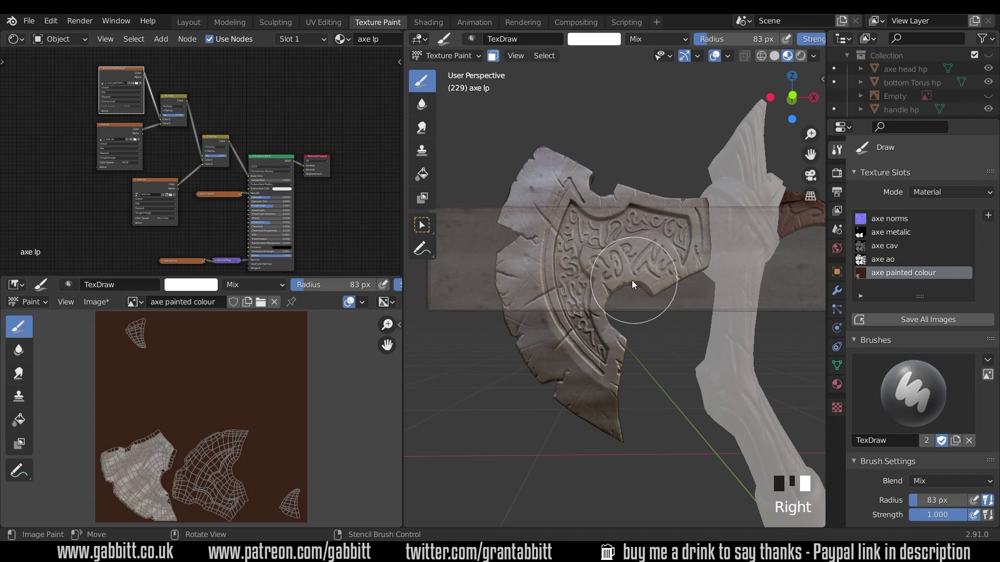
middle_drag(628, 282, 538, 289)
Step: Undo all the metal painting and enable Mirror Y in the brush Symmetry settings
key(ctrl+z)
key(ctrl+z)
key(ctrl+z)
key(ctrl+z)
key(ctrl+z)
key(ctrl+z)
key(ctrl+z)
key(ctrl+z)
key(ctrl+z)
key(ctrl+z)
key(ctrl+z)
key(ctrl+z)
key(ctrl+z)
key(ctrl+z)
key(ctrl+z)
key(ctrl+z)
key(ctrl+z)
key(ctrl+z)
key(ctrl+z)
key(ctrl+z)
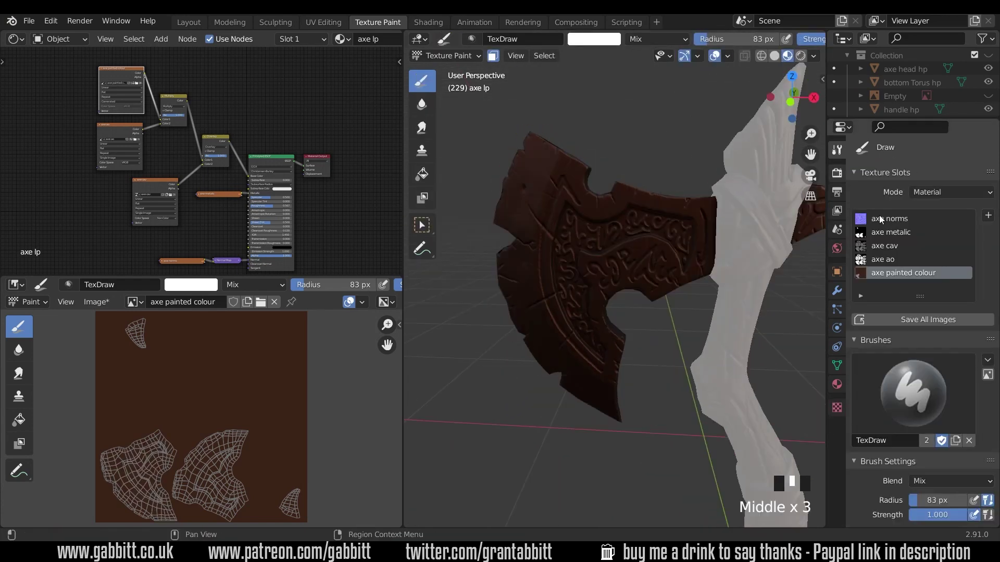
scroll(914, 345, down, 13)
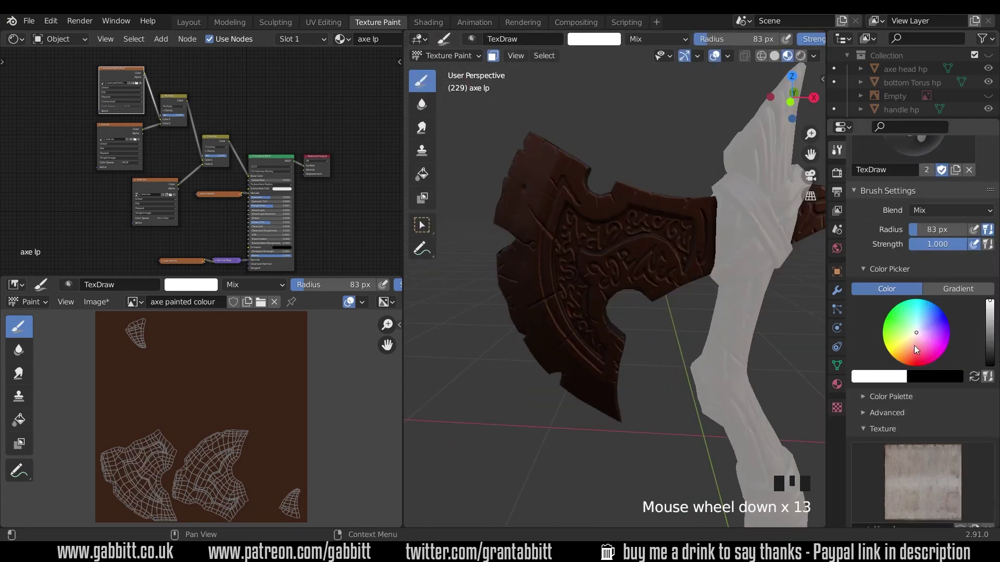
scroll(916, 371, down, 16)
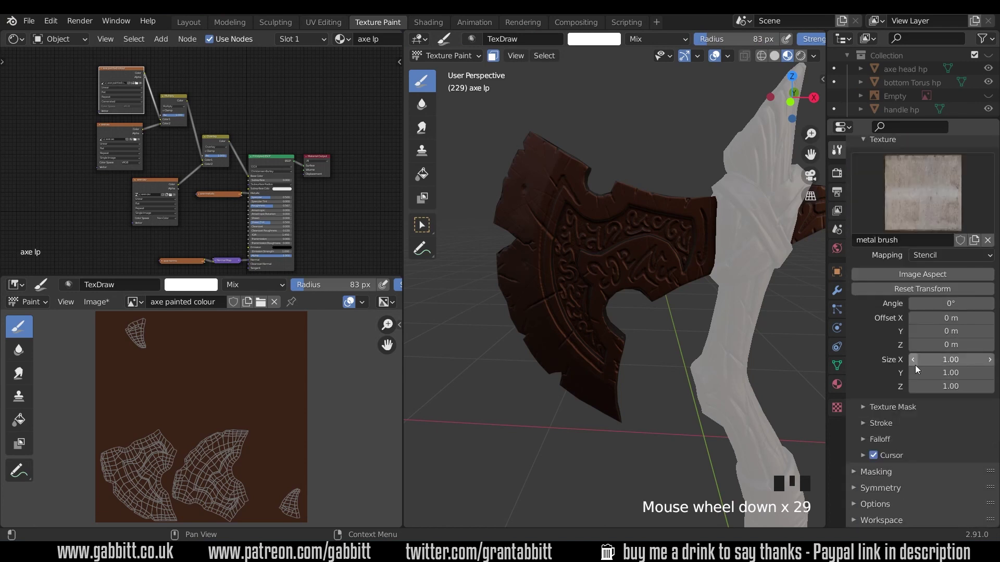
click(855, 488)
scroll(910, 469, down, 1)
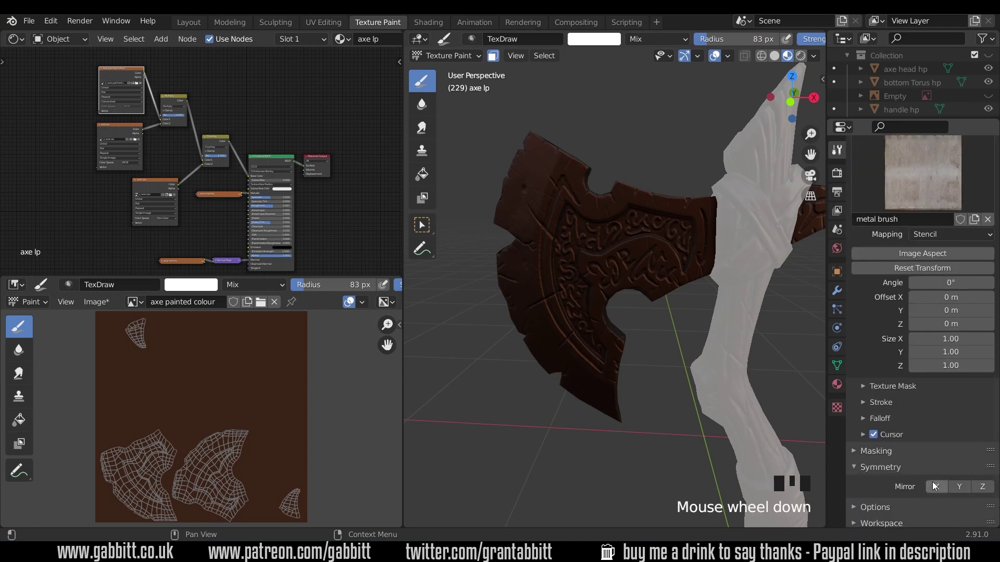
click(959, 486)
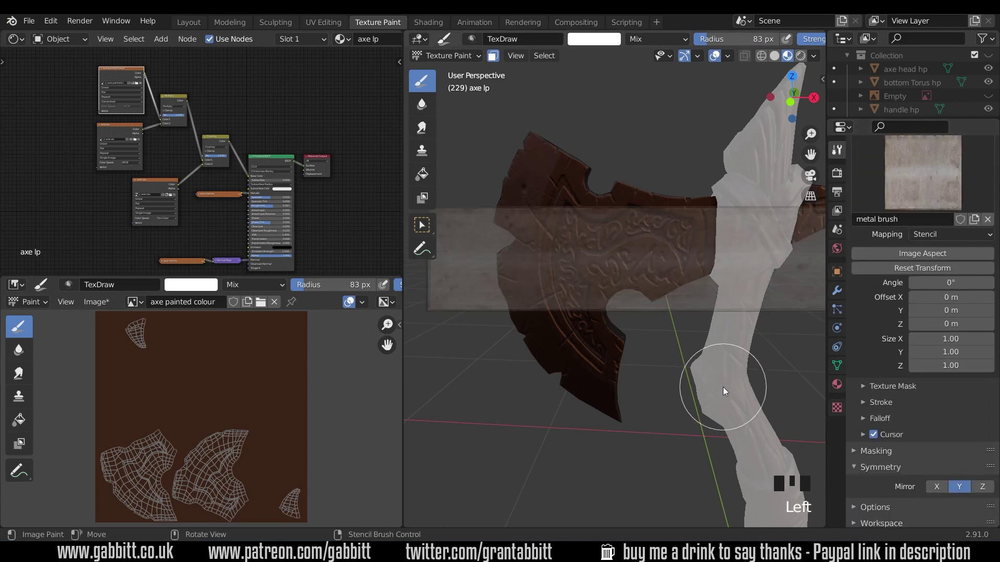
Step: Paint the metal stencil across the axe head's front in Front Orthographic view
drag(711, 252, 547, 252)
mouse_move(548, 252)
middle_down()
mouse_move(772, 248)
mouse_move(555, 254)
mouse_move(576, 259)
mouse_move(617, 226)
mouse_move(649, 222)
mouse_move(624, 236)
middle_up()
key(KP_1)
click(649, 222)
key(KP_1)
mouse_move(623, 250)
mouse_down()
mouse_move(651, 217)
mouse_move(544, 225)
mouse_move(629, 225)
mouse_up()
right_drag(629, 225, 769, 147)
click(769, 147)
Step: Paint the axe's top, bottom and side edges from the top, bottom and side views
key(KP_7)
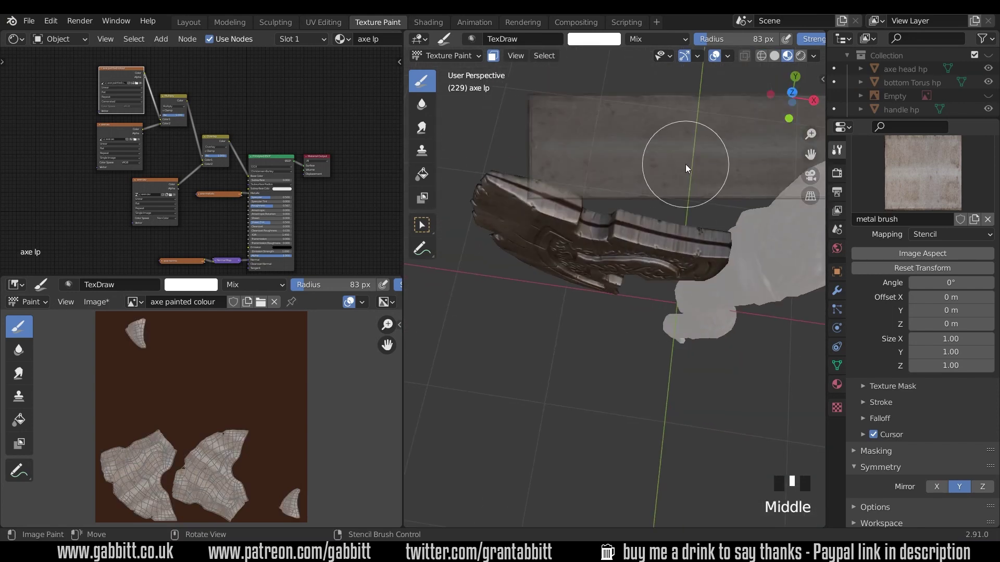
click(755, 287)
key(ctrl+KP_7)
click(581, 283)
key(KP_3)
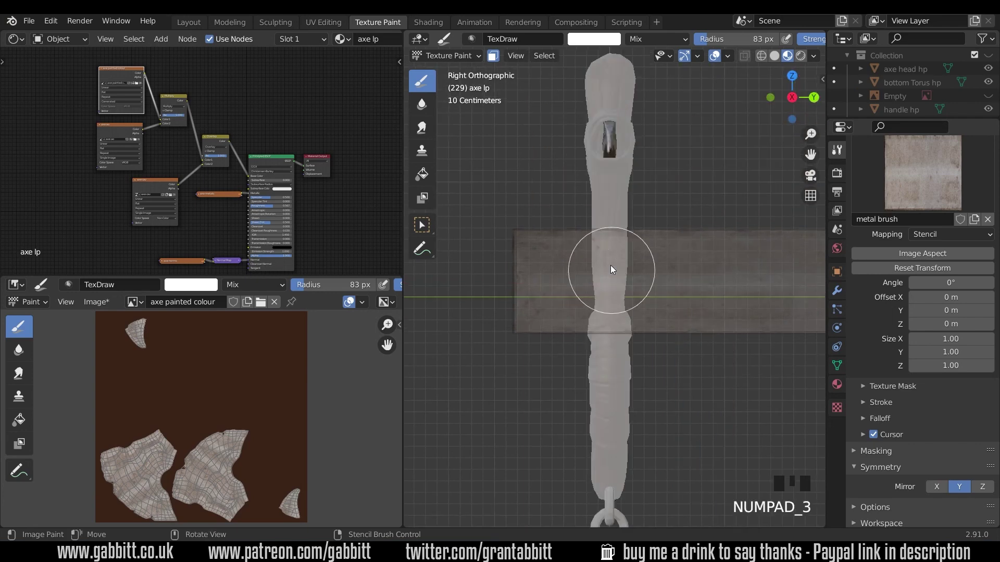
click(606, 148)
key(ctrl+KP_3)
right_click(635, 118)
right_drag(635, 117, 631, 277)
Step: Orbit to face the head and dab more metal onto it, moving the stencil up
key(KP_2)
key(KP_2)
middle_drag(628, 251, 607, 351)
scroll(657, 192, up, 3)
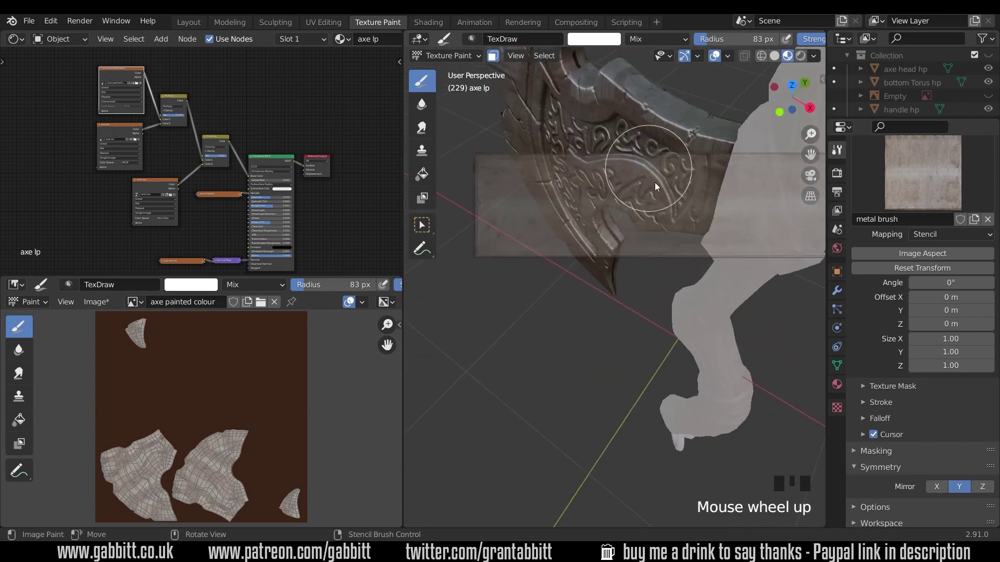
click(620, 183)
middle_drag(620, 184, 647, 286)
double_click(705, 307)
click(712, 188)
middle_drag(711, 188, 683, 163)
right_click(683, 163)
scroll(686, 246, up, 5)
shift+middle_drag(685, 246, 611, 309)
Step: Dab metal onto the head's edge, then reposition the stencil over the head in front view
scroll(600, 256, up, 2)
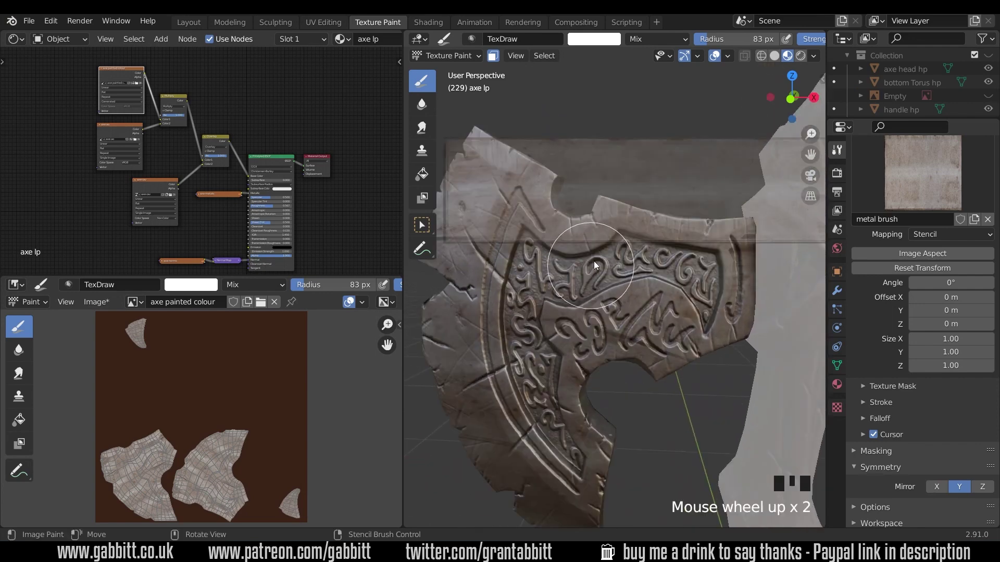
middle_drag(600, 256, 635, 332)
mouse_move(635, 332)
right_down()
mouse_move(642, 277)
mouse_move(612, 345)
right_up()
click(605, 339)
click(498, 290)
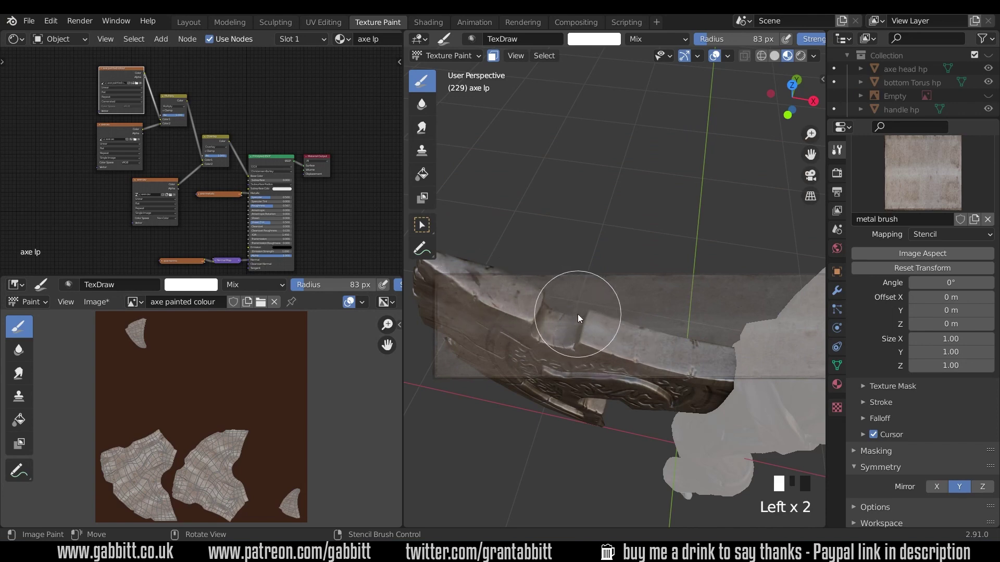
middle_drag(577, 314, 611, 239)
right_drag(637, 294, 651, 276)
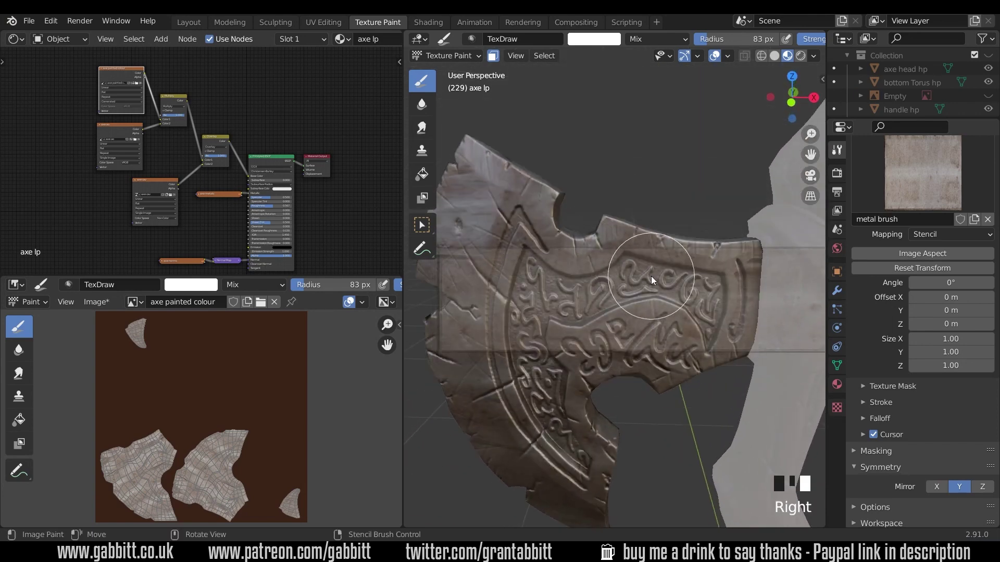
key(KP_1)
mouse_move(701, 295)
right_down()
mouse_move(582, 227)
mouse_move(541, 188)
right_up()
right_drag(493, 239, 592, 443)
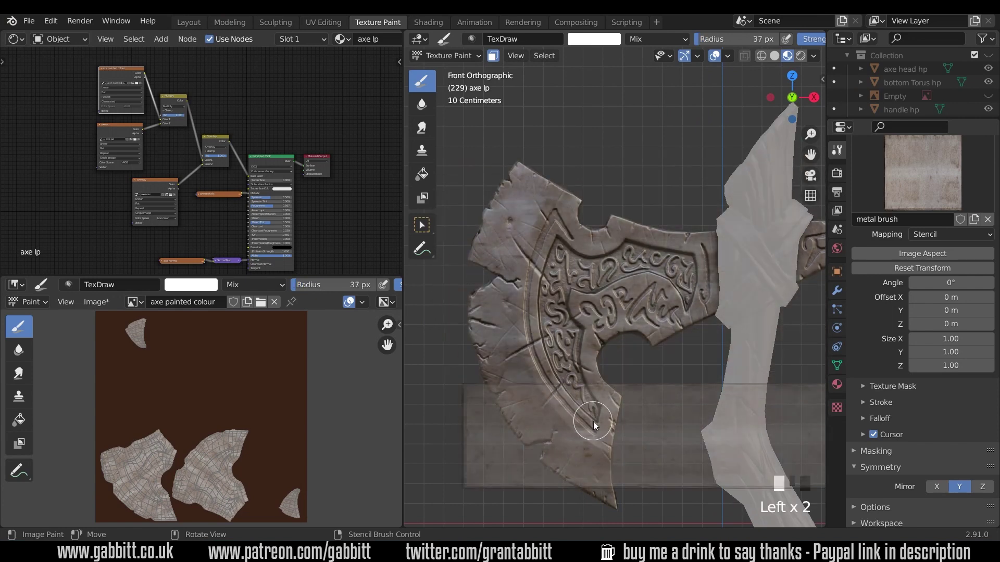
middle_drag(576, 442, 695, 206)
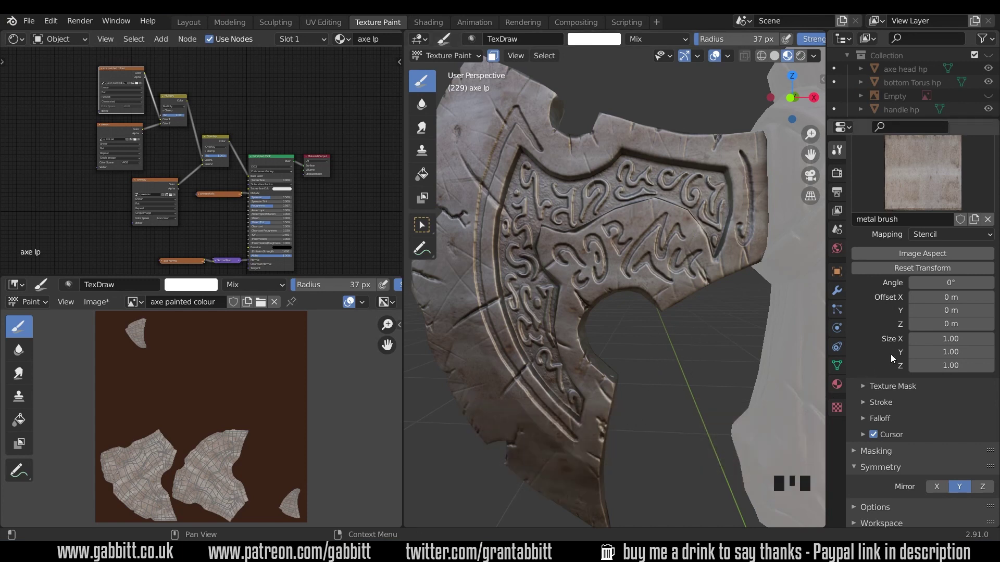
Step: Add a new brush texture named 'metal brush 2'
scroll(904, 317, up, 5)
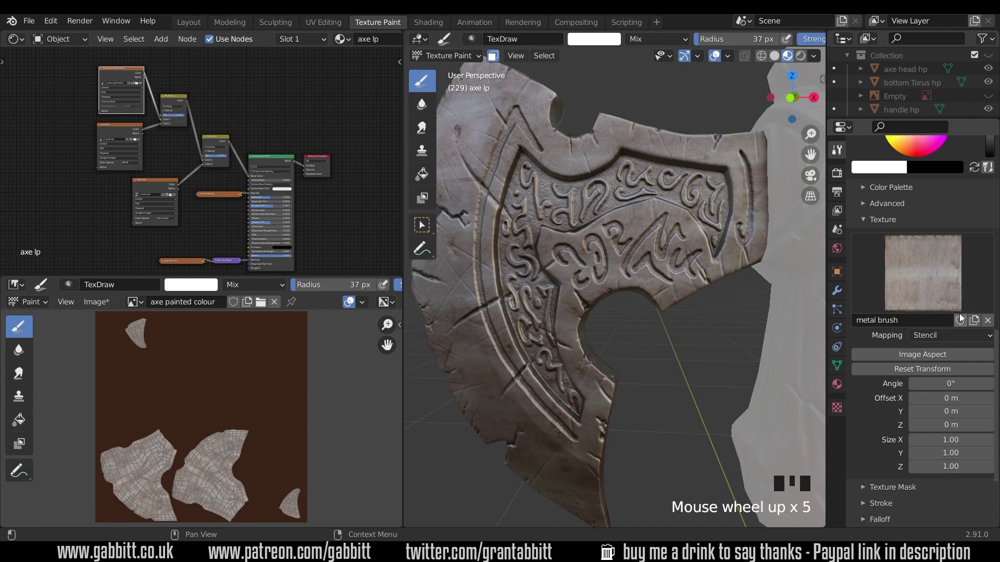
click(975, 321)
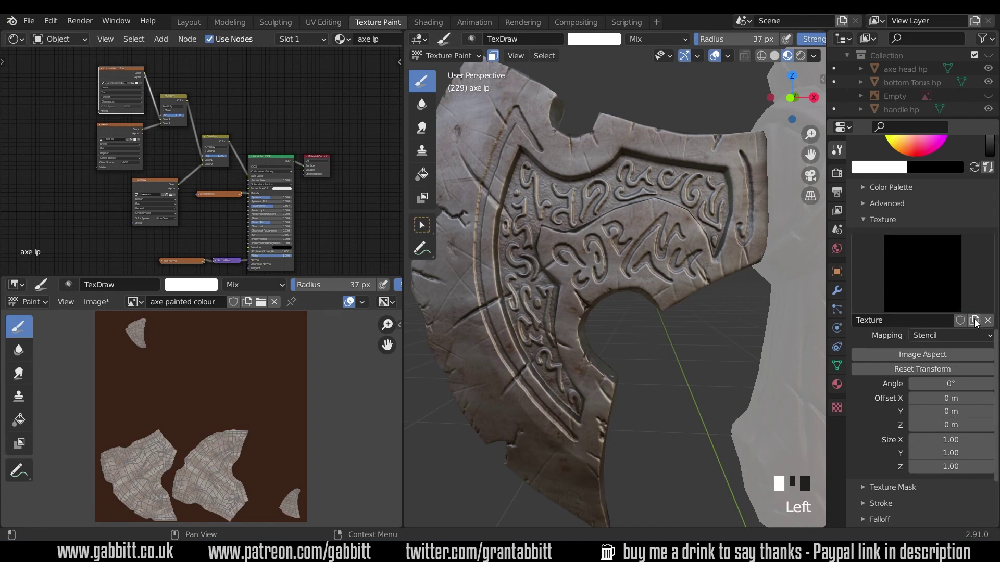
double_click(904, 321)
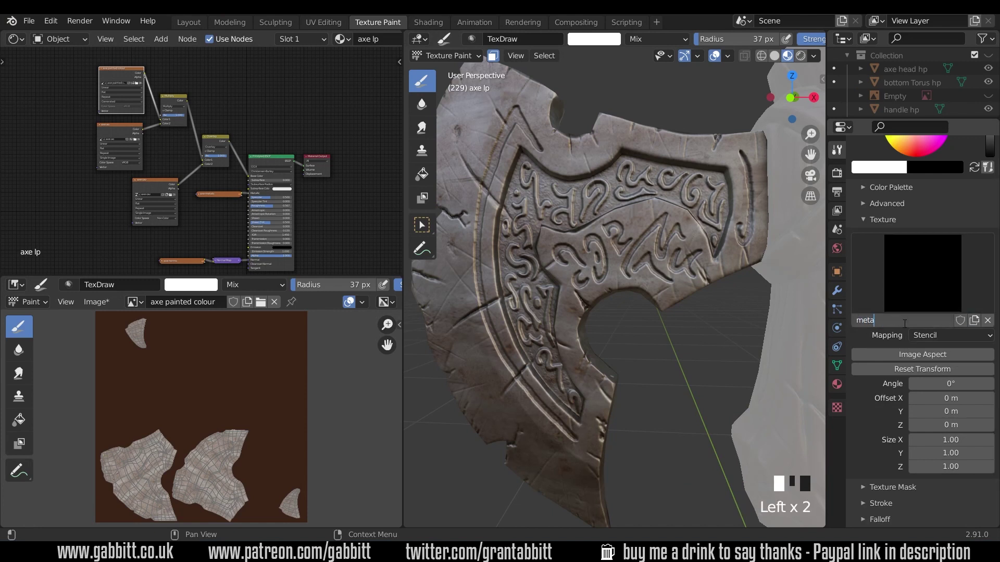
key(Return)
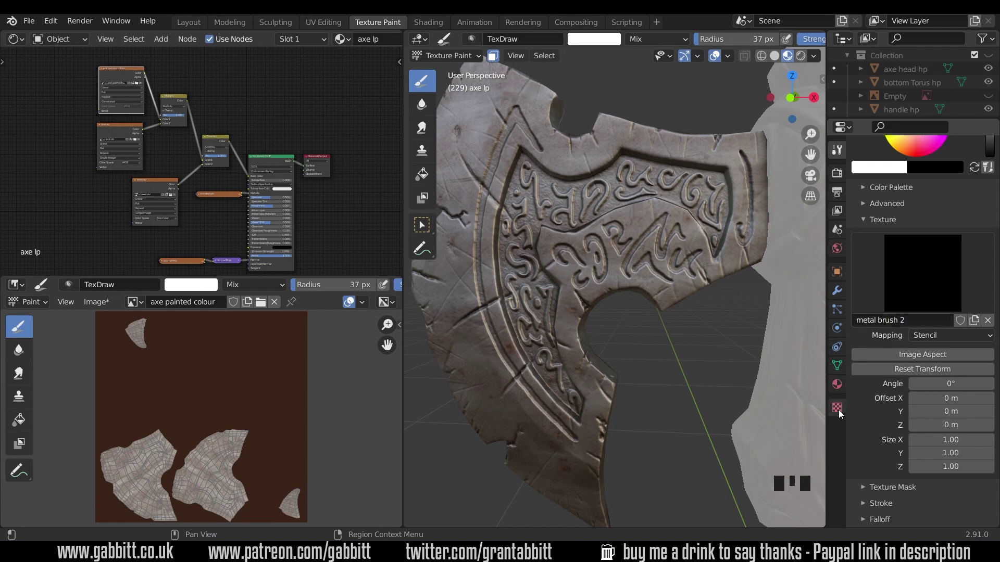
Step: Load TexturesCom_LeadPlate_overlay_S.tif as the image for metal brush 2
click(836, 408)
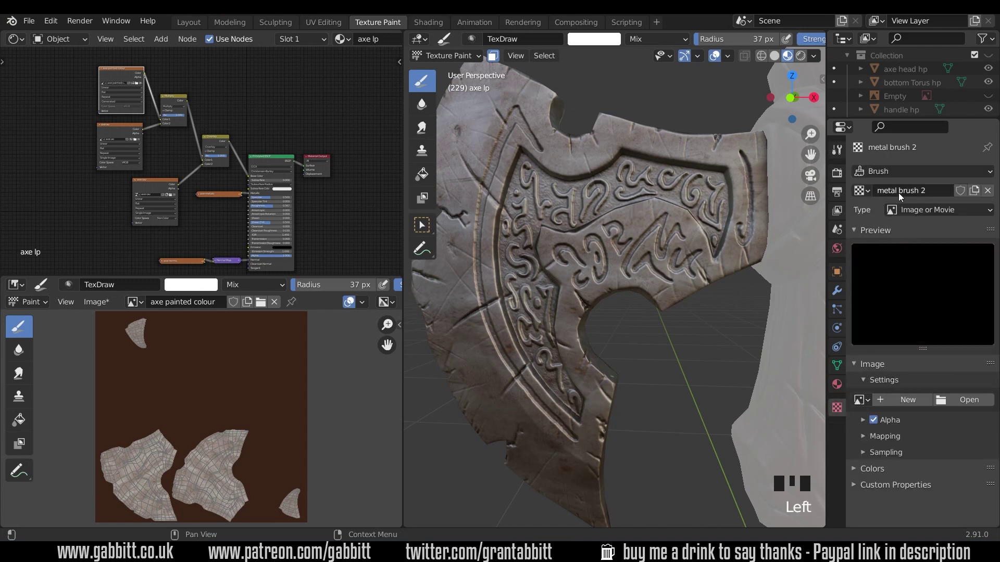
click(950, 399)
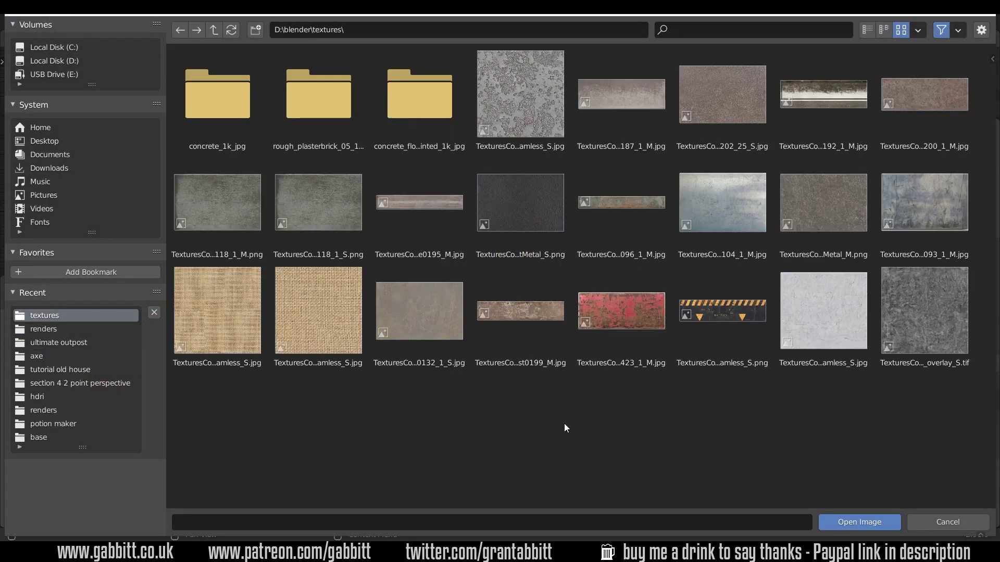
click(925, 333)
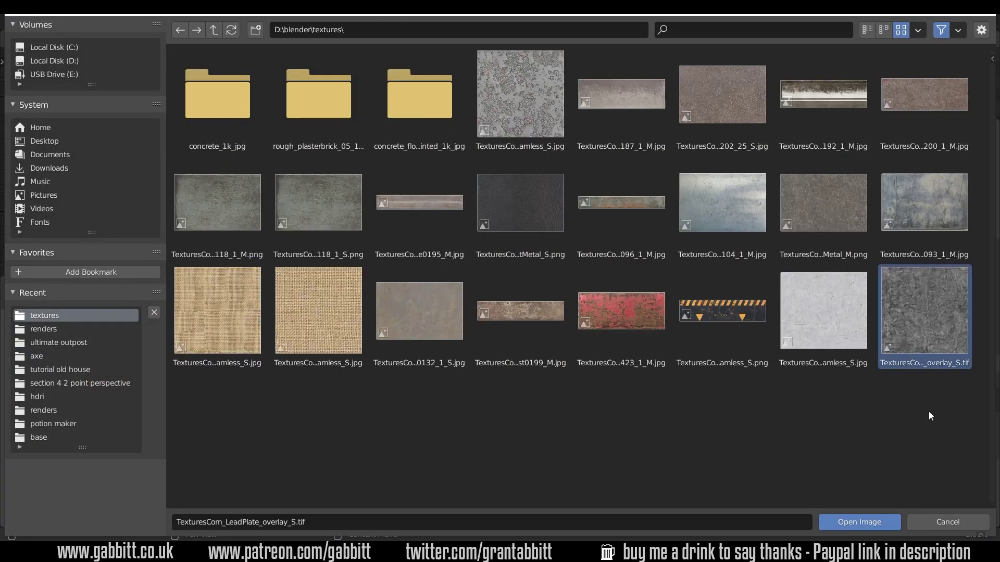
click(879, 520)
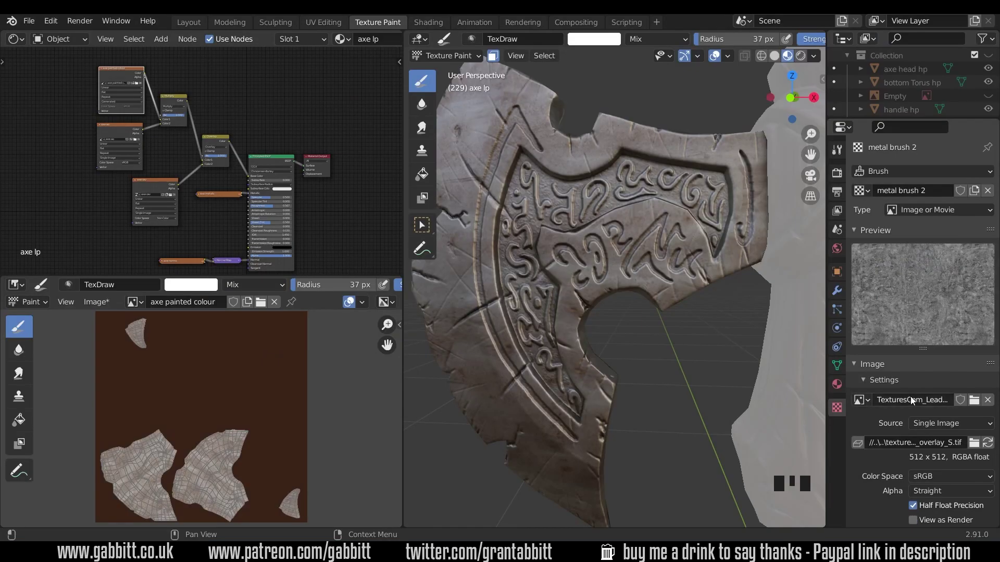
Step: Slide the lead plate stencil down and apply Image Aspect in the brush settings
right_drag(681, 217, 679, 283)
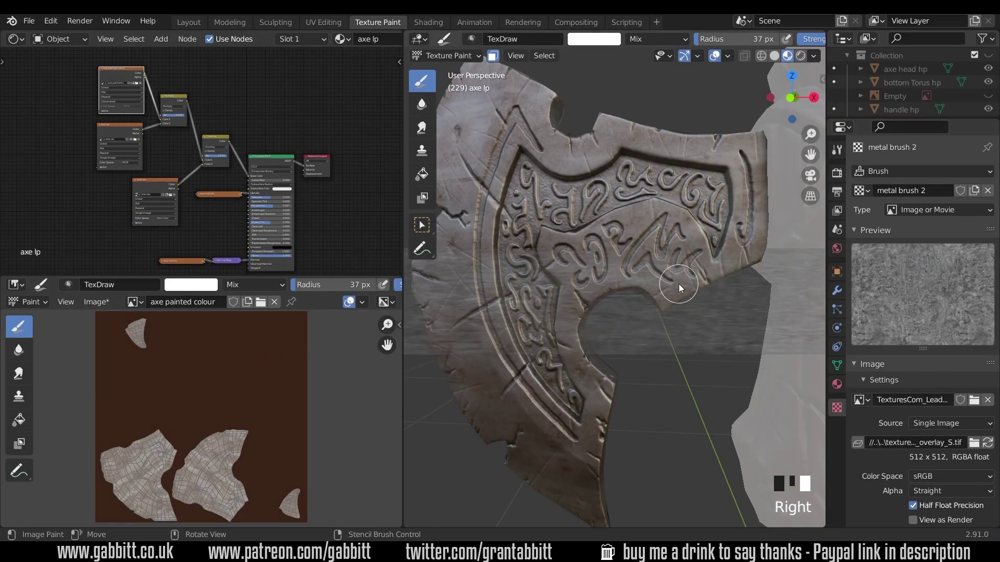
click(837, 151)
scroll(932, 427, down, 5)
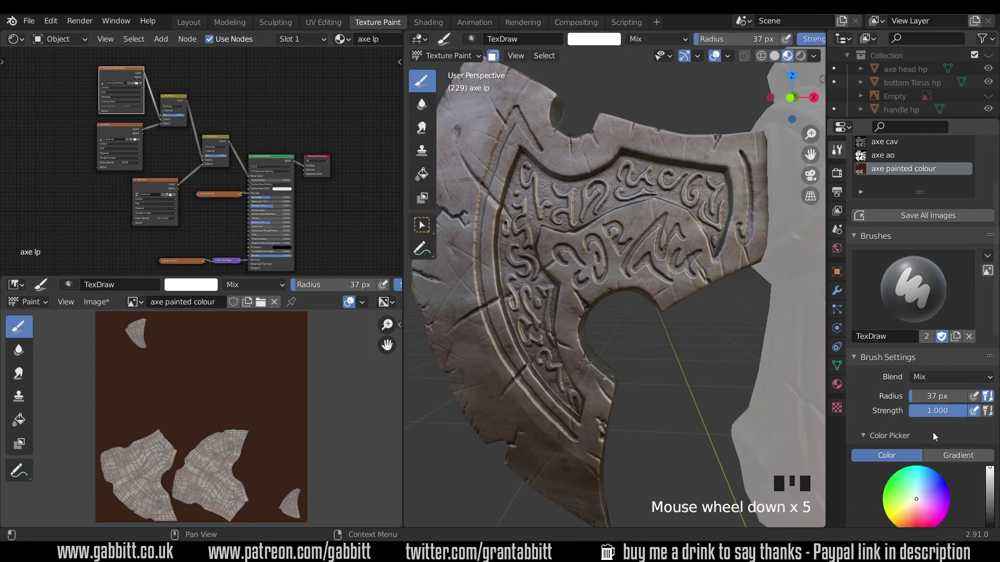
scroll(922, 451, down, 11)
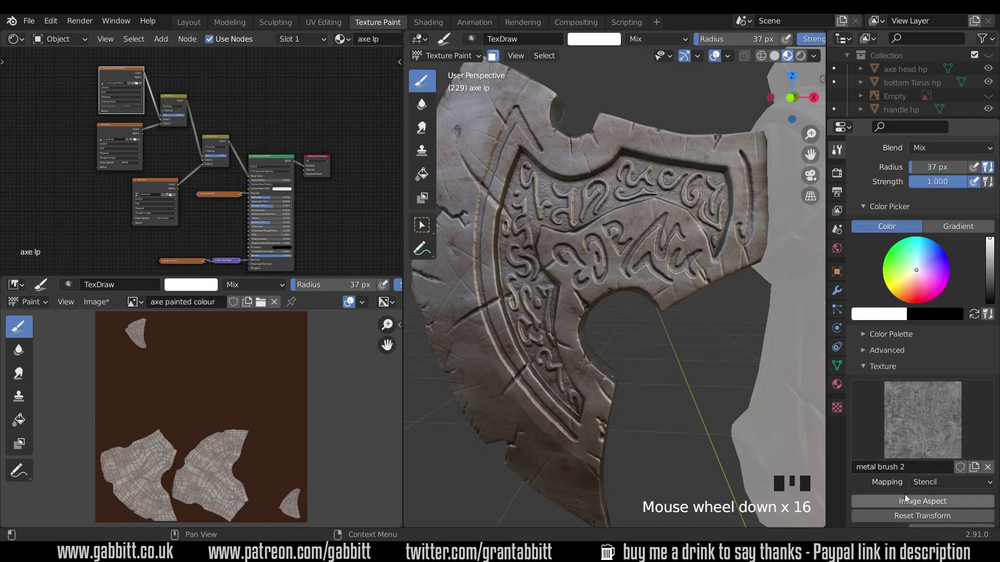
triple_click(906, 500)
Step: Reposition the stencil in front view and undo the stray paint mark on the axe head
right_drag(742, 312, 627, 307)
key(KP_1)
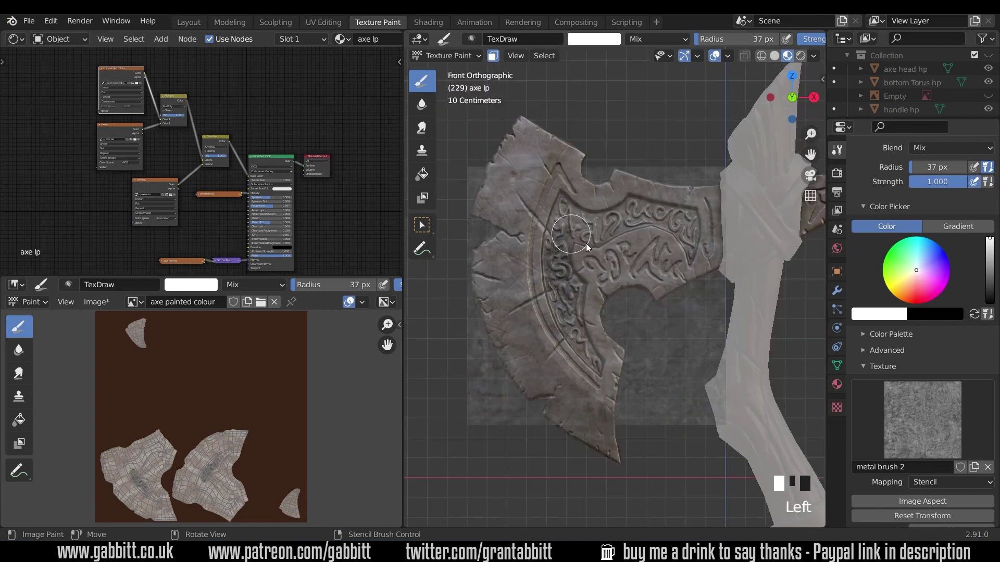
mouse_move(632, 271)
right_down()
mouse_move(652, 380)
mouse_move(742, 489)
right_up()
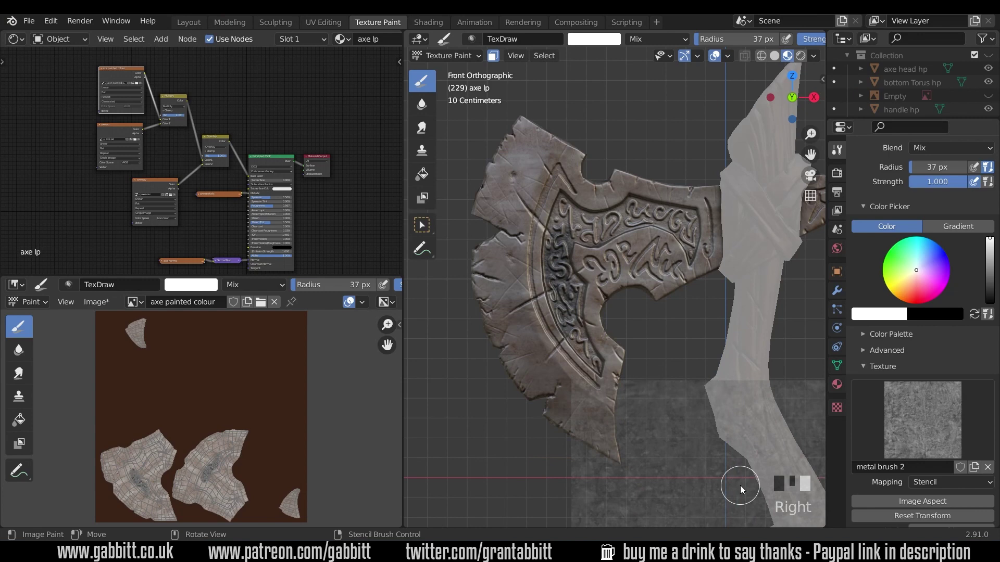
key(ctrl+z)
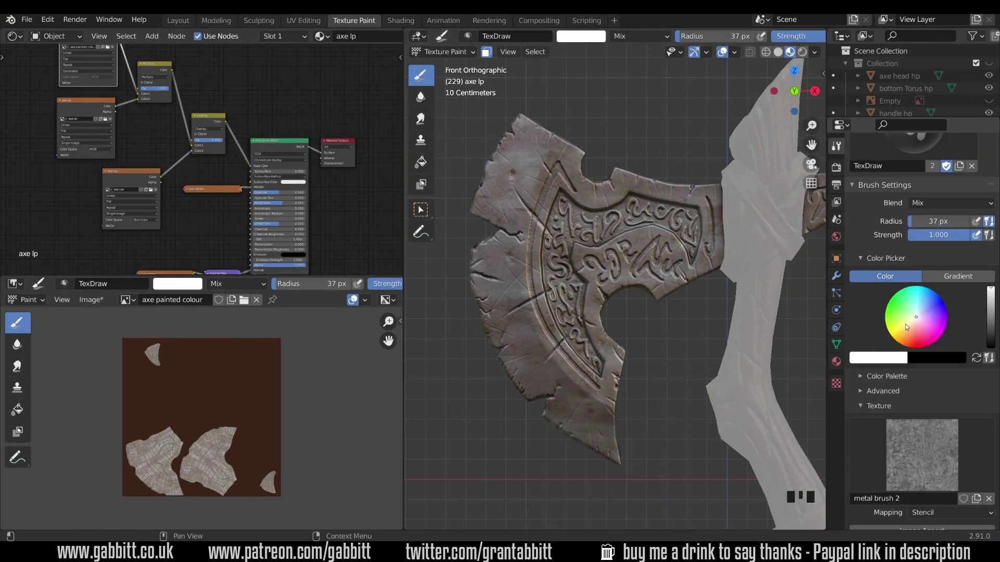
Step: Try dark grey and dark red test strokes through the stencil, then undo them
drag(991, 310, 991, 321)
right_drag(627, 310, 619, 274)
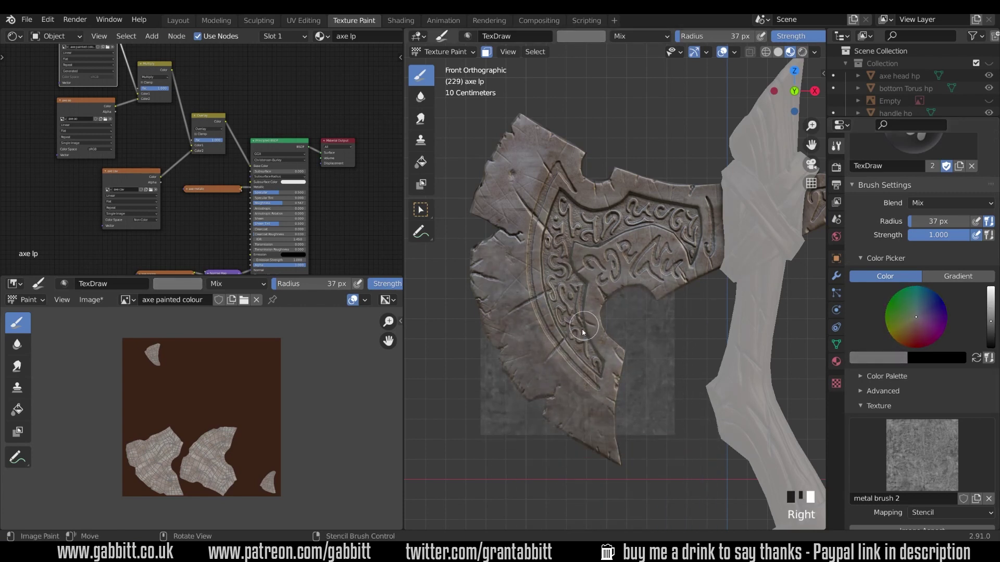
mouse_move(570, 281)
mouse_down()
mouse_move(578, 328)
mouse_move(580, 313)
mouse_up()
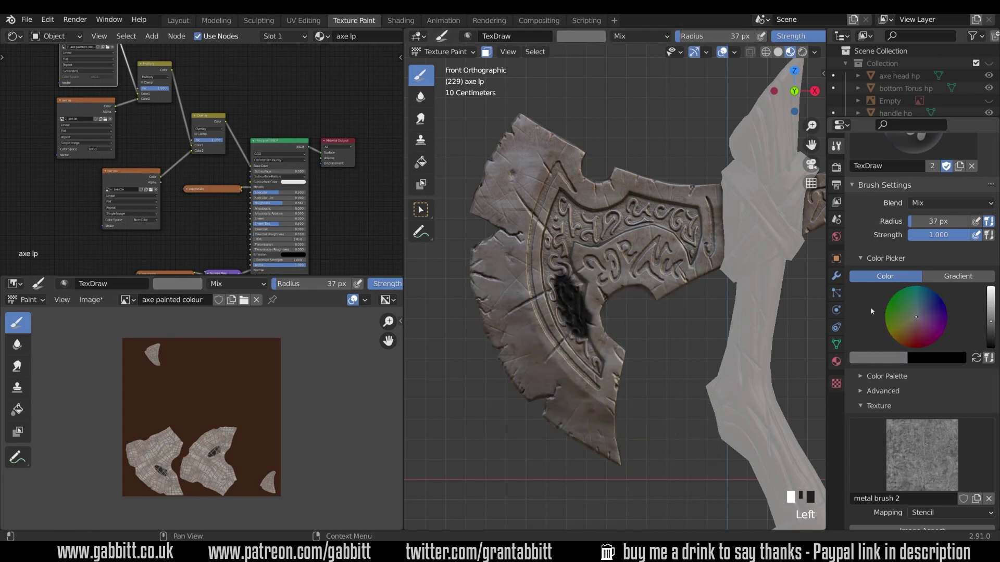
click(909, 346)
mouse_move(570, 346)
mouse_down()
mouse_move(577, 338)
mouse_move(567, 284)
mouse_move(537, 323)
mouse_up()
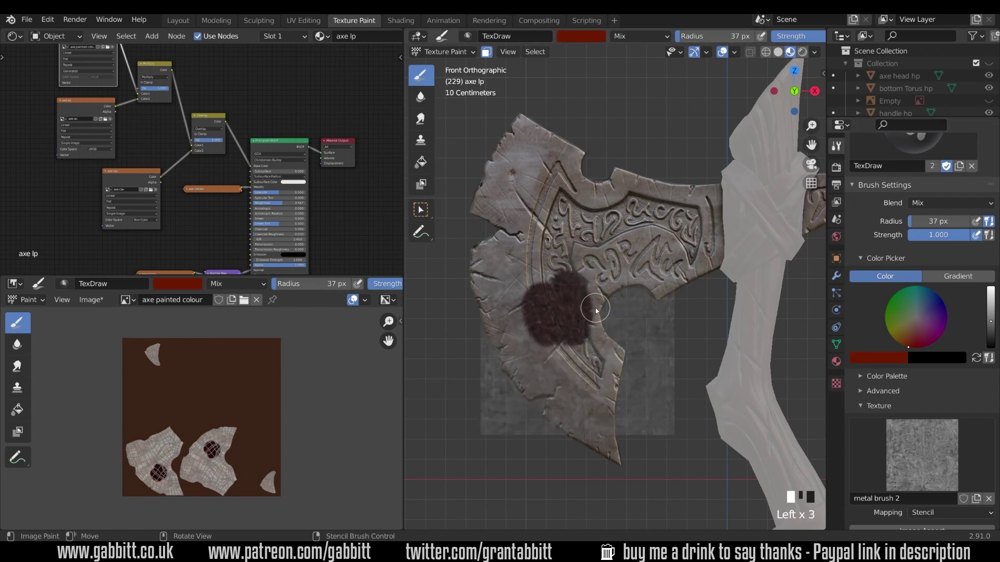
key(ctrl+z)
key(ctrl+z)
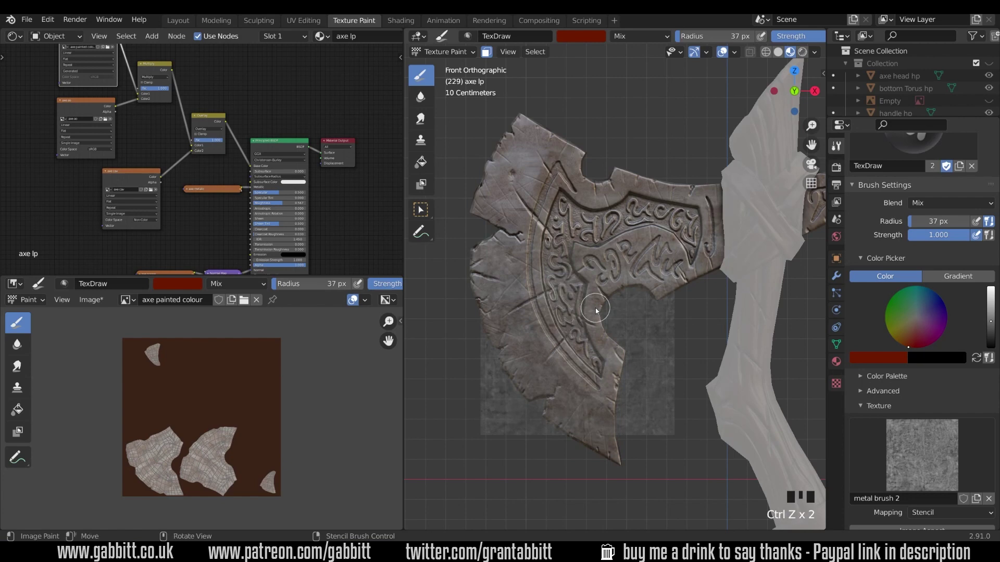
Step: Set the brush to neutral grey with strength 0.820 and radius 26 px
scroll(595, 308, up, 4)
click(603, 227)
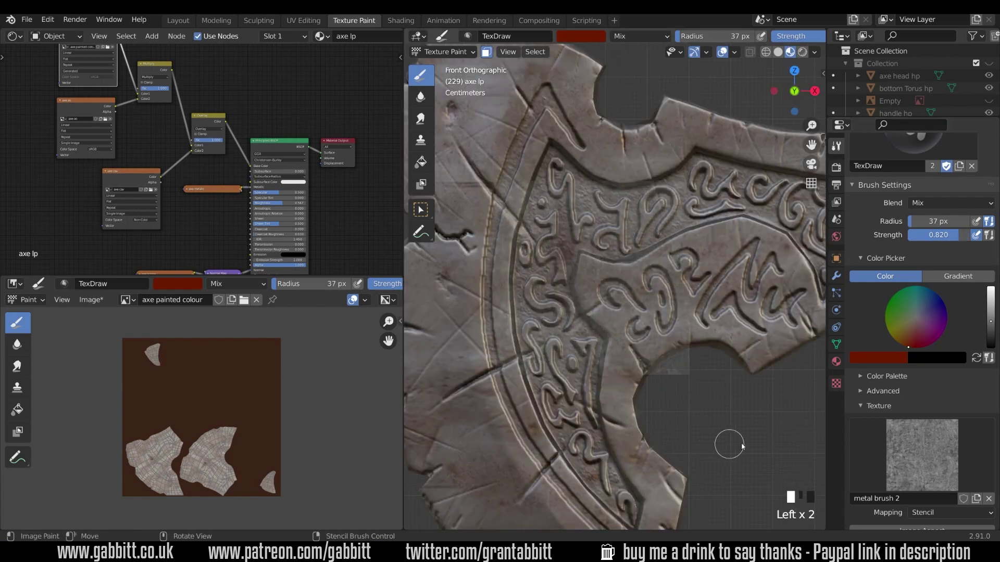
click(877, 358)
drag(854, 326, 820, 334)
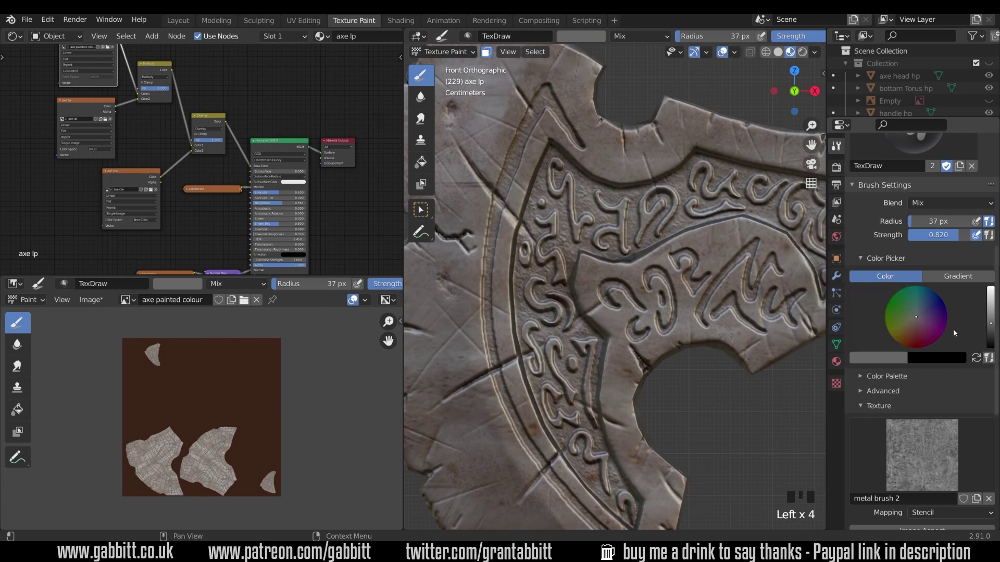
drag(942, 222, 926, 240)
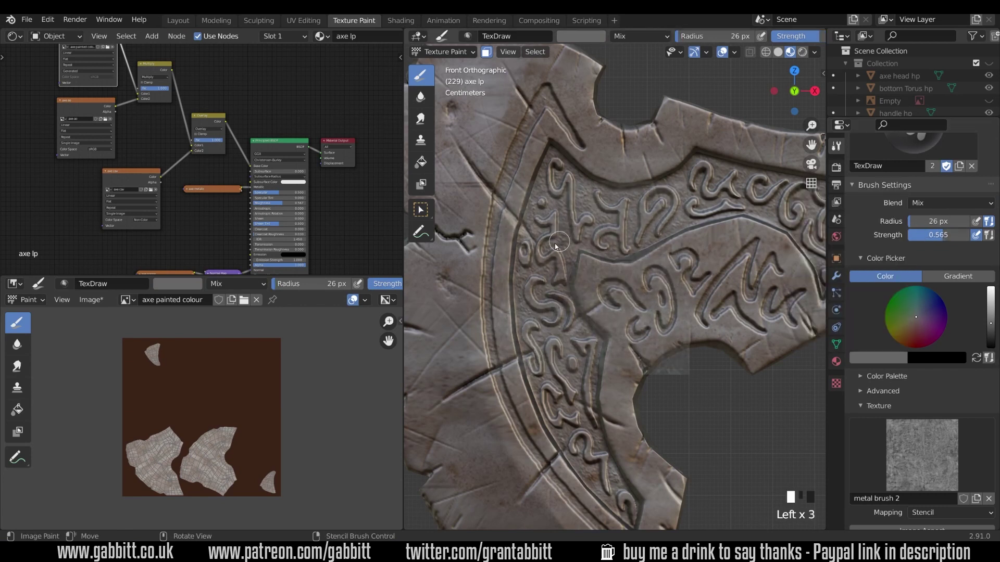
Step: Paint darker rough metal along the rune grooves, glyph edges, left arc and ornament
mouse_move(561, 284)
mouse_down()
mouse_move(527, 273)
mouse_move(521, 293)
mouse_move(544, 317)
mouse_up()
shift+right_drag(557, 317, 631, 240)
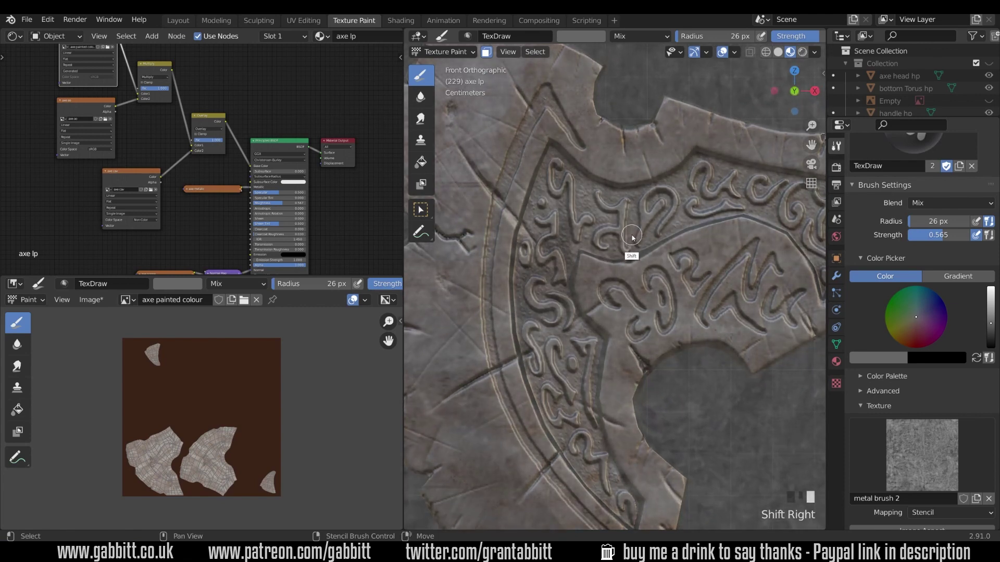
mouse_move(569, 123)
mouse_down()
mouse_move(552, 84)
mouse_move(491, 253)
mouse_move(529, 226)
mouse_move(672, 197)
mouse_move(542, 375)
mouse_move(605, 484)
mouse_move(692, 201)
mouse_move(595, 245)
mouse_move(565, 328)
mouse_move(677, 182)
mouse_move(763, 182)
mouse_move(662, 298)
mouse_move(734, 312)
mouse_up()
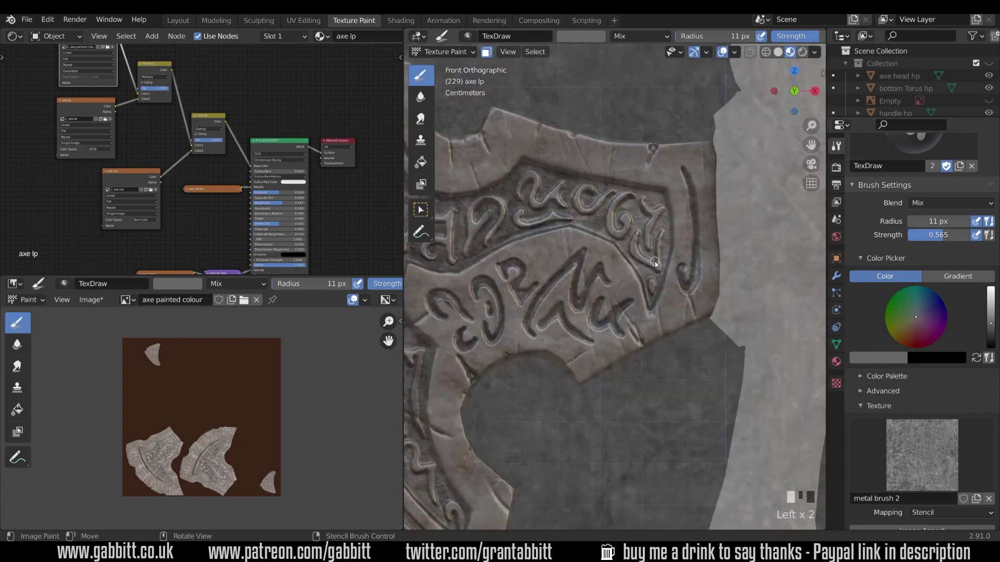
drag(655, 262, 656, 250)
mouse_move(656, 250)
ctrl+middle_down()
mouse_move(656, 282)
mouse_move(667, 233)
ctrl+middle_up()
drag(667, 232, 661, 244)
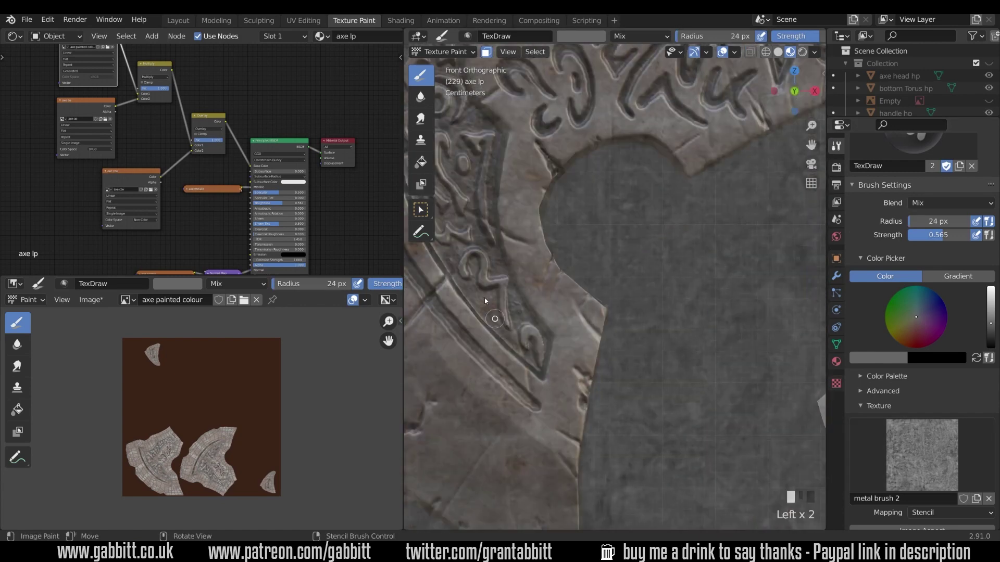
drag(484, 297, 542, 350)
shift+middle_drag(542, 350, 726, 539)
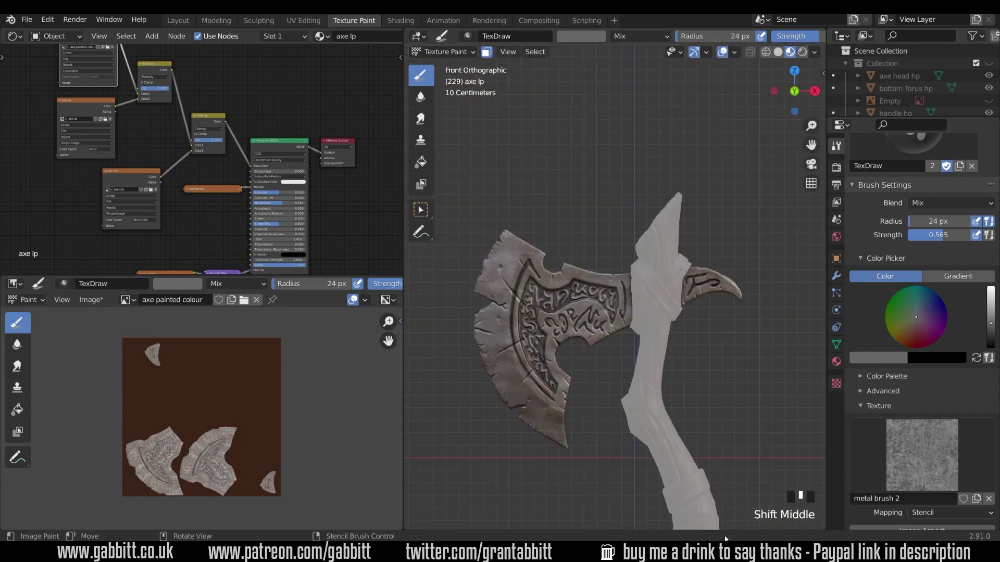
Step: Unlink 'metal brush 2' from the draw brush's texture slot and orbit to inspect the axe
click(988, 499)
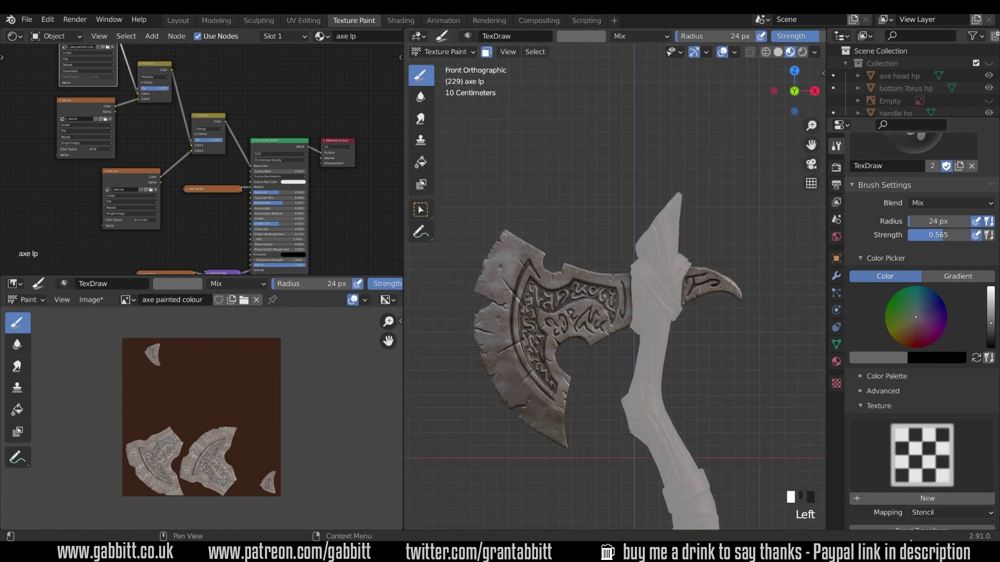
click(924, 485)
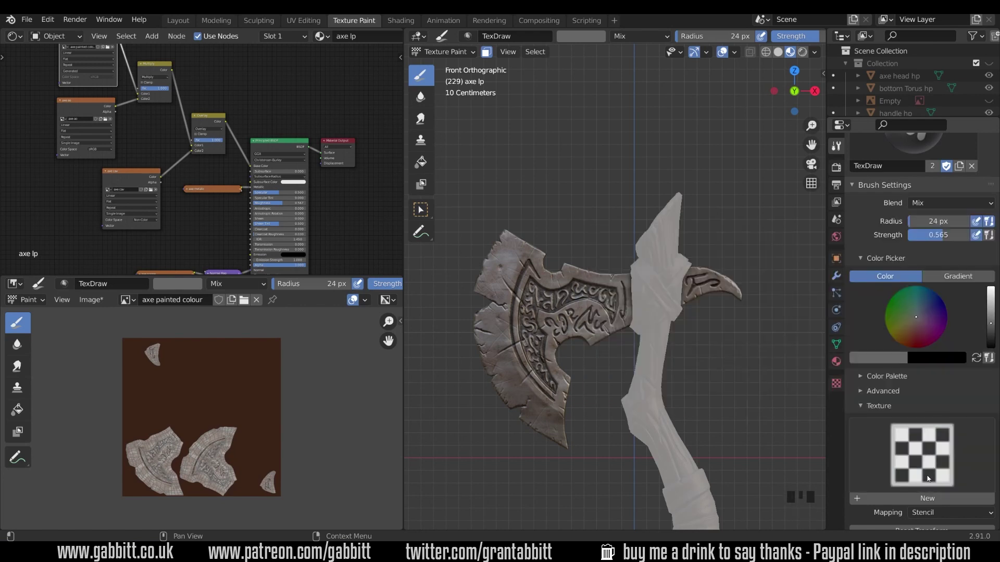
mouse_move(641, 375)
middle_down()
mouse_move(689, 335)
mouse_move(701, 382)
mouse_move(723, 383)
mouse_move(721, 401)
mouse_move(680, 404)
mouse_move(687, 369)
middle_up()
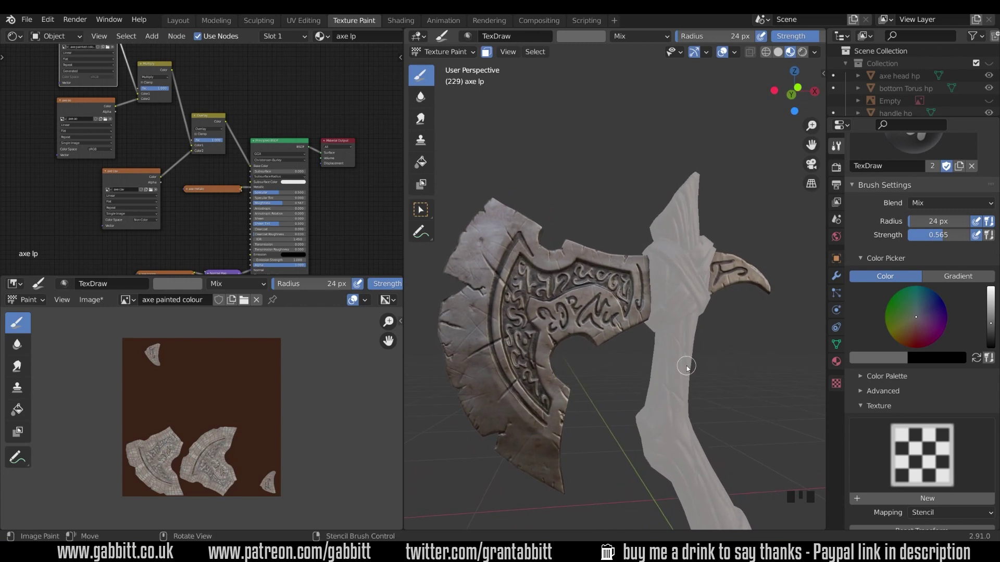